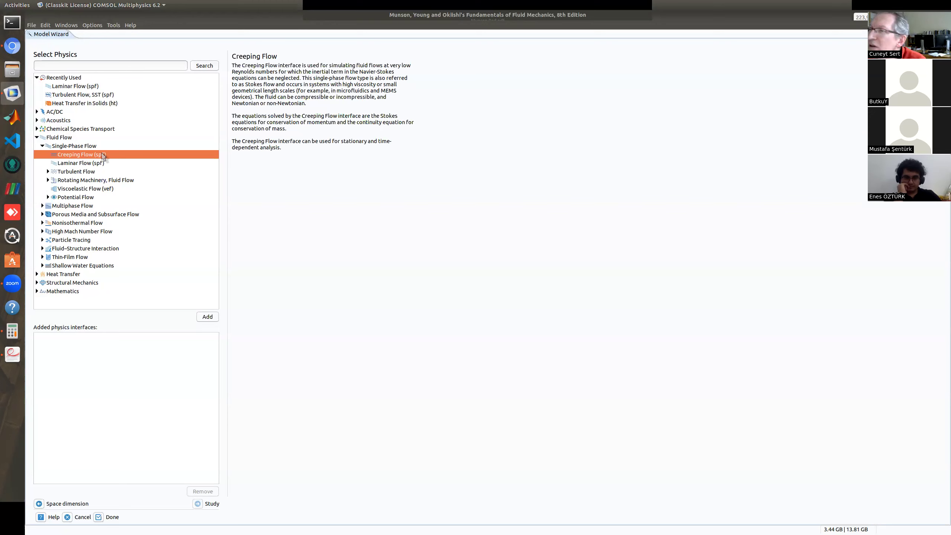
Review the single-phase physics interfaces from Laminar Flow to Potential Flow and expand the Potential Flow group.
left_click(84, 164)
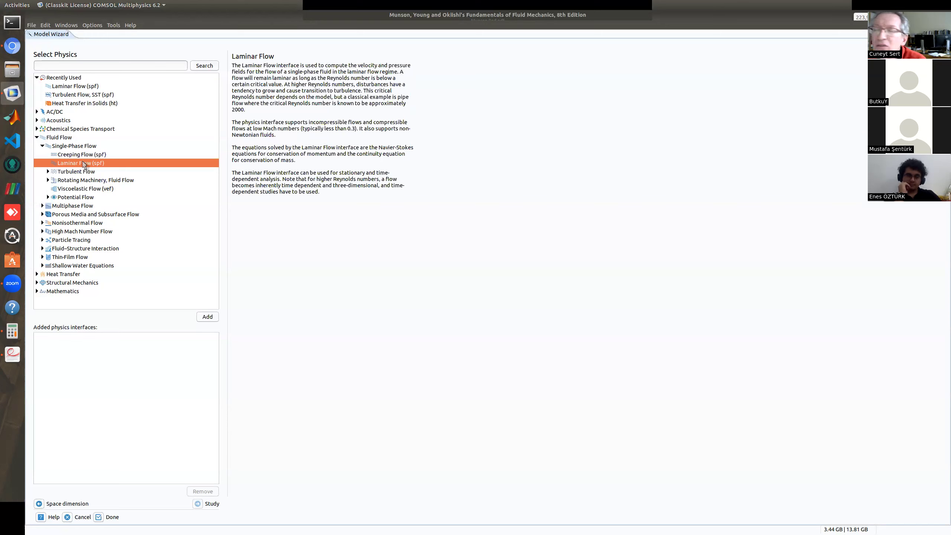
left_click(65, 172)
left_click(84, 181)
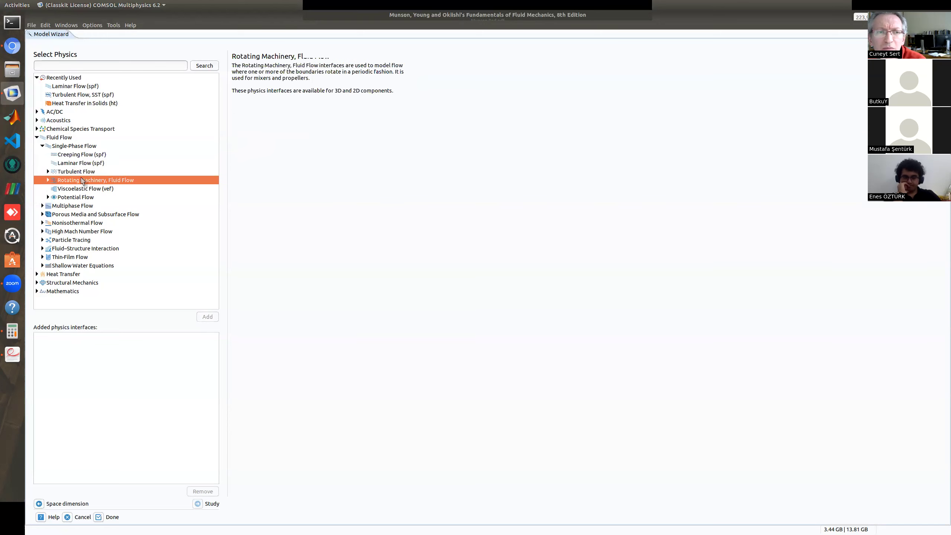
left_click(87, 188)
left_click(86, 198)
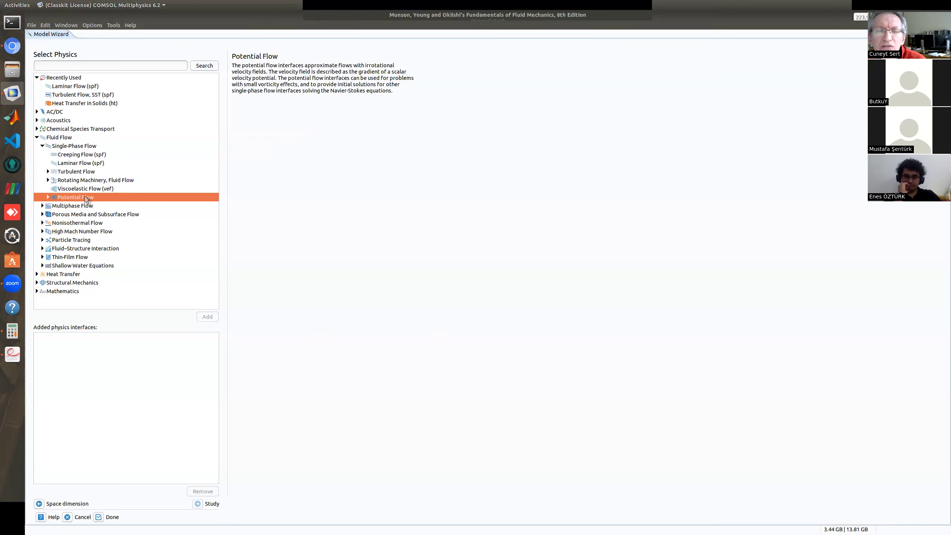
left_click(49, 197)
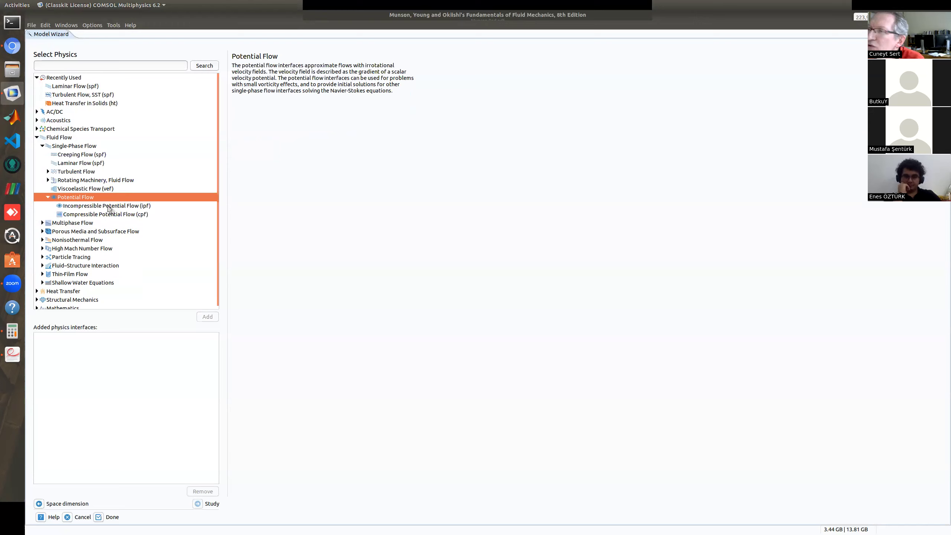
Add the single-phase Laminar Flow (spf) interface to the model and proceed to the study selection.
left_click(81, 163)
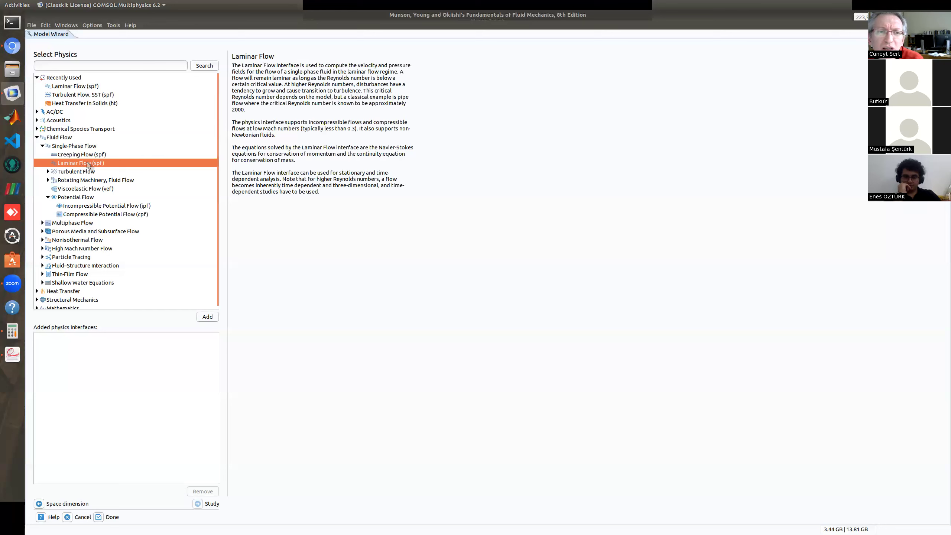
left_click(207, 317)
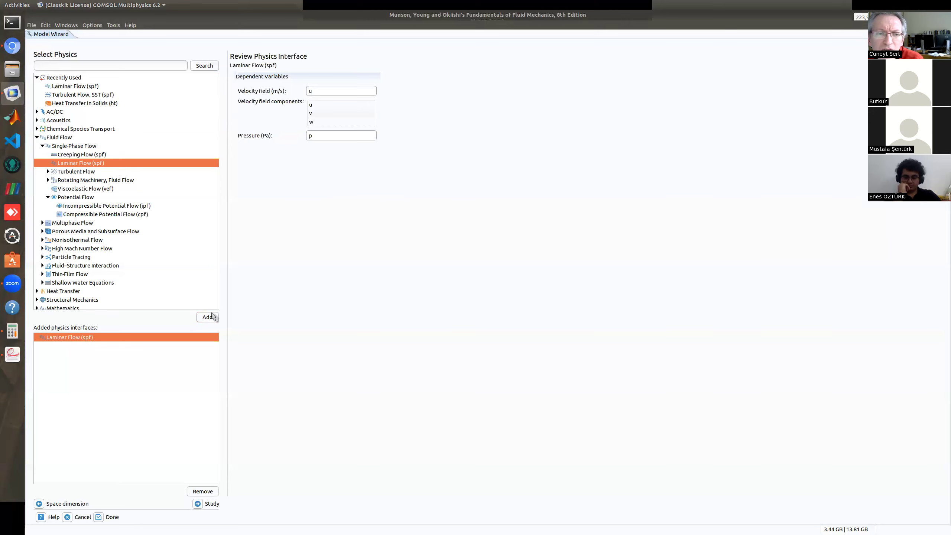
left_click(198, 504)
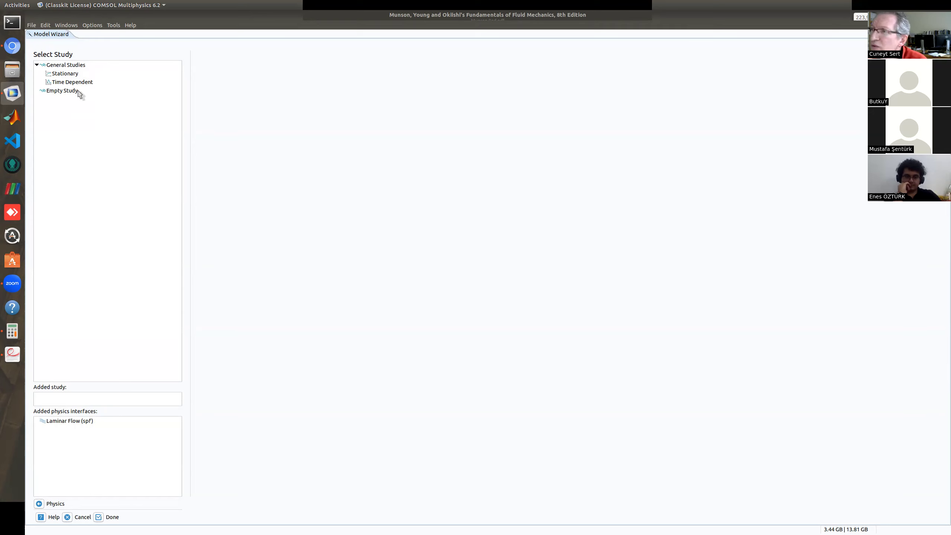
Choose a Stationary study and finish the model setup, discarding the changes to Pipe.mph.
left_click(65, 75)
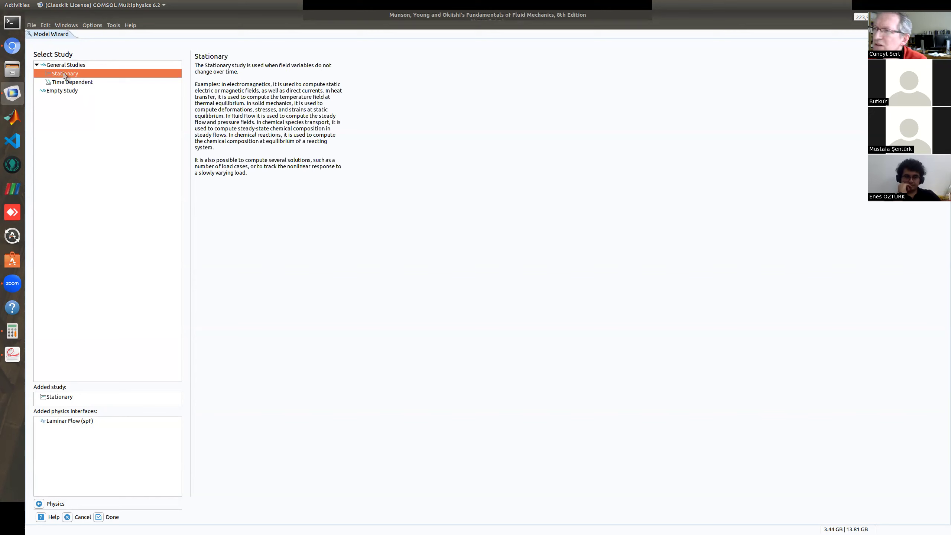
left_click(99, 519)
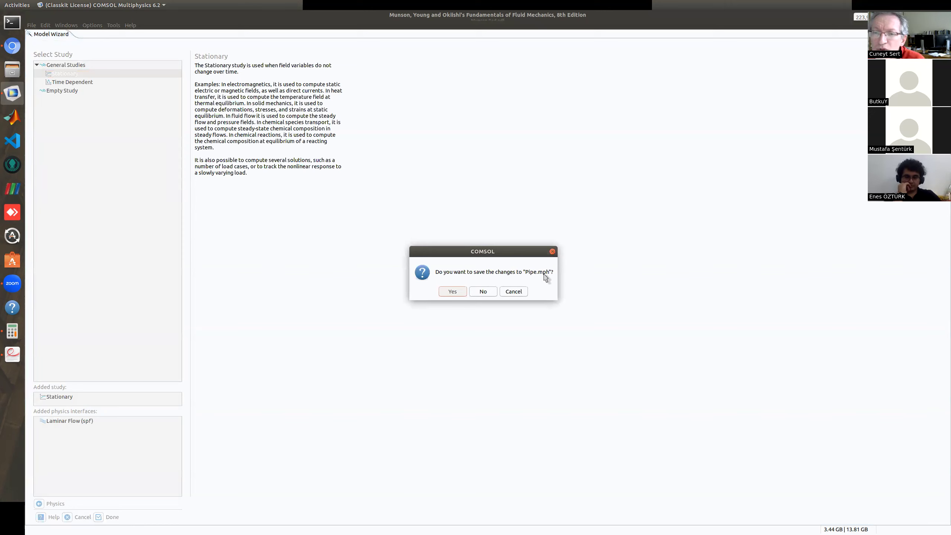
left_click(484, 292)
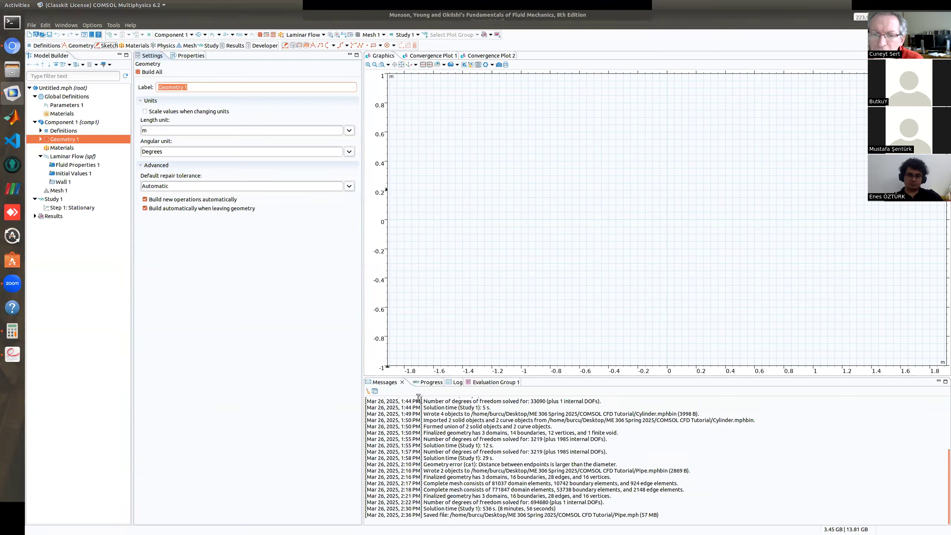
Check the solver progress view, then clear all old entries from the message log.
left_click(430, 383)
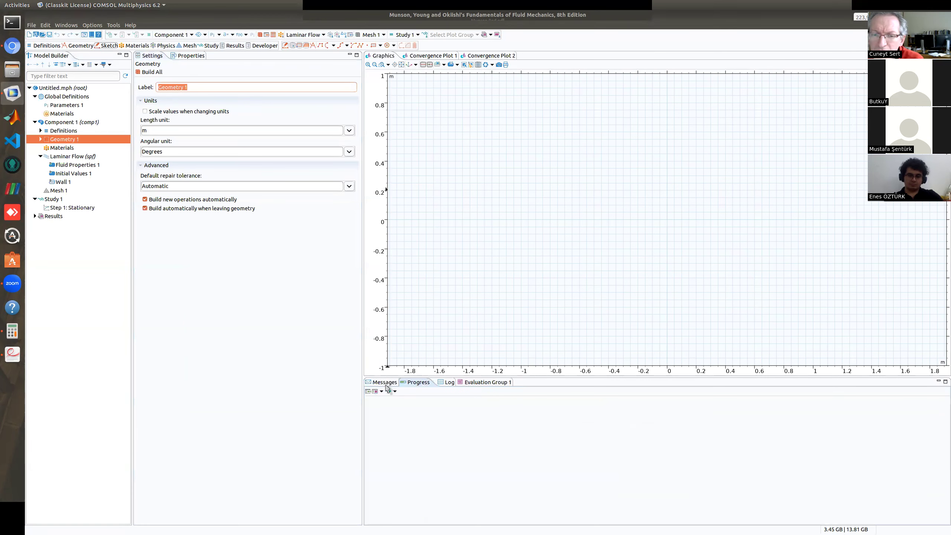
left_click(387, 386)
left_click(368, 391)
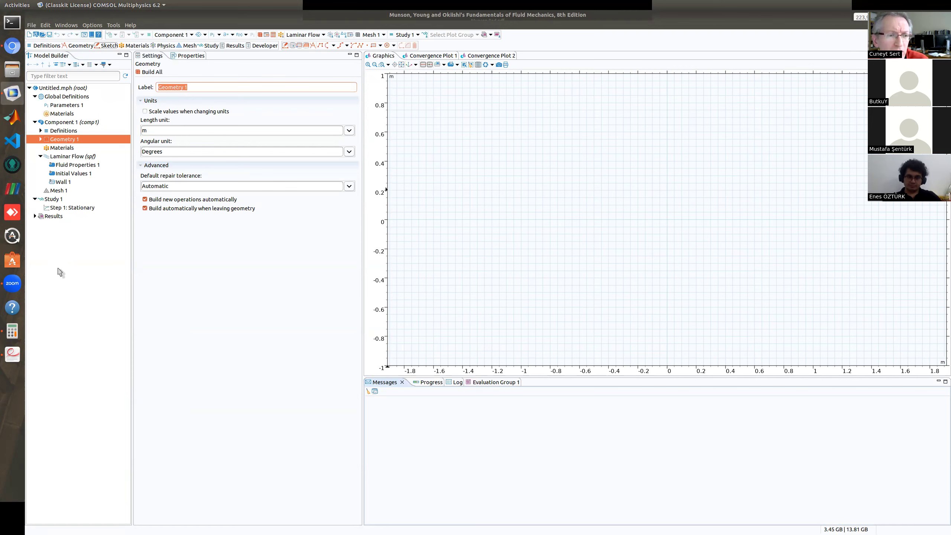
Switch to the fluid mechanics textbook in Document Viewer and go back from Couette Flow to section 6.9.1 on fixed parallel plates.
left_click(12, 355)
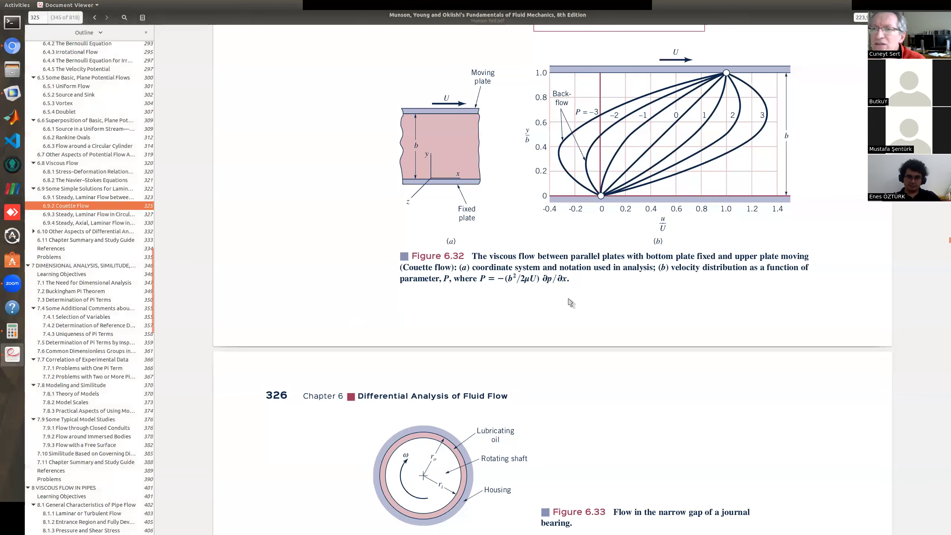
scroll(575, 303, "up", 5)
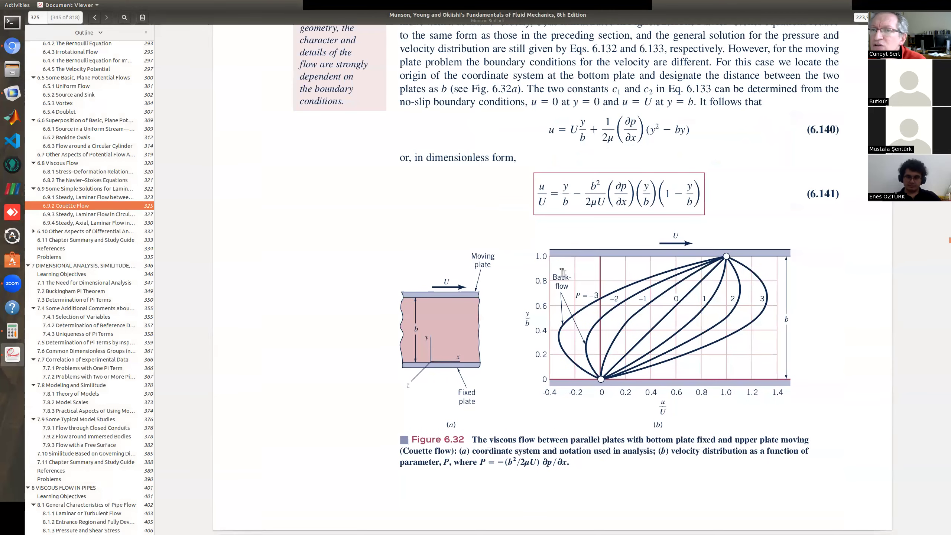
scroll(562, 277, "up", 5)
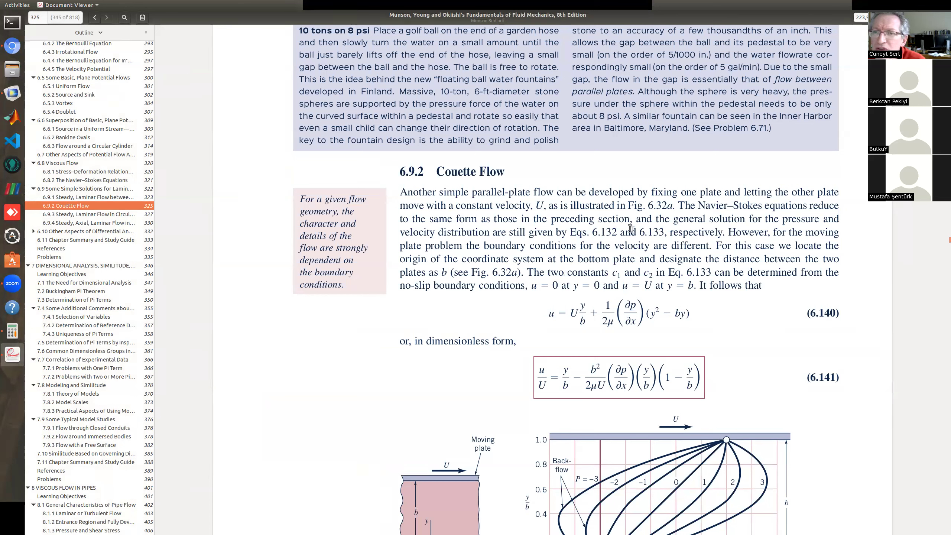
scroll(630, 228, "up", 5)
scroll(630, 228, "down", 6)
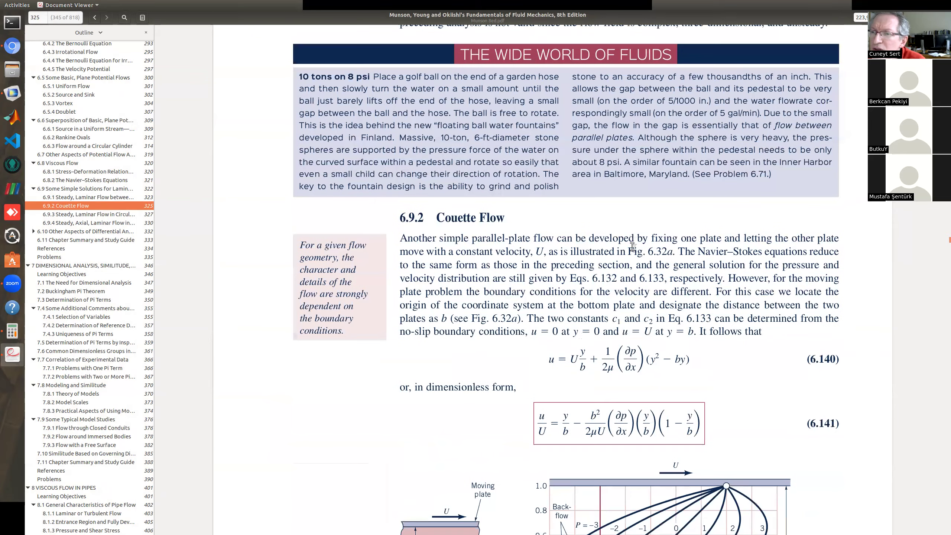
scroll(633, 247, "up", 15)
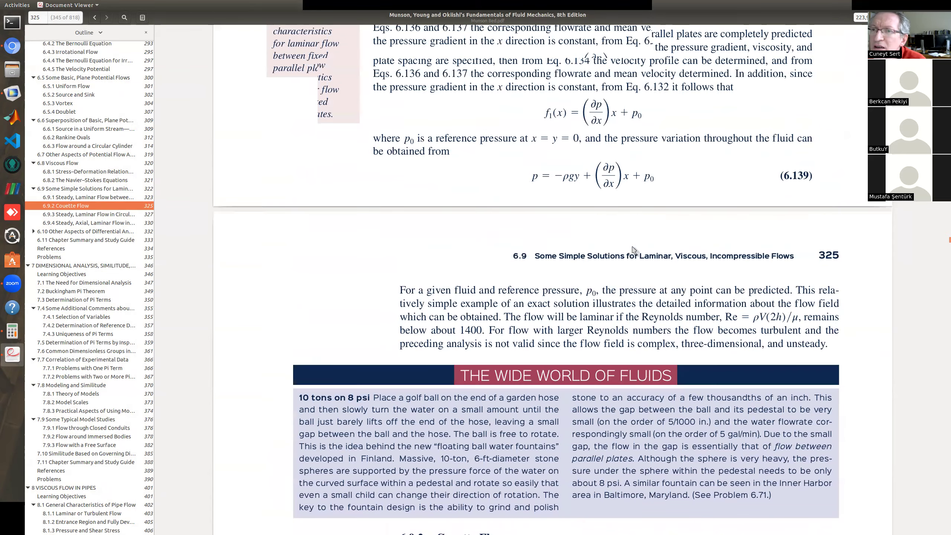
scroll(634, 255, "up", 4)
scroll(651, 277, "up", 1)
scroll(634, 326, "down", 1)
scroll(662, 322, "up", 10)
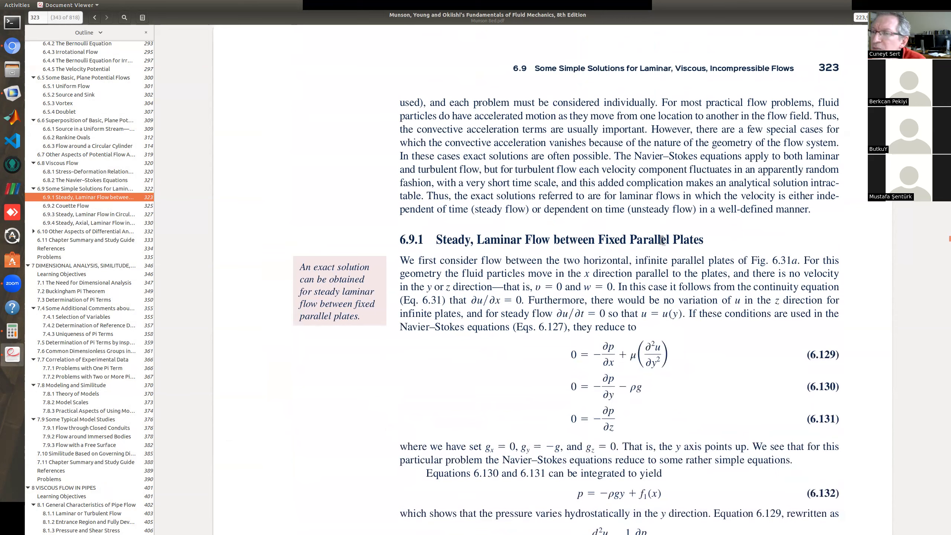
Examine Figure 6.31 and the velocity, flow rate and mean velocity equations for laminar flow between fixed parallel plates.
scroll(686, 243, "down", 11)
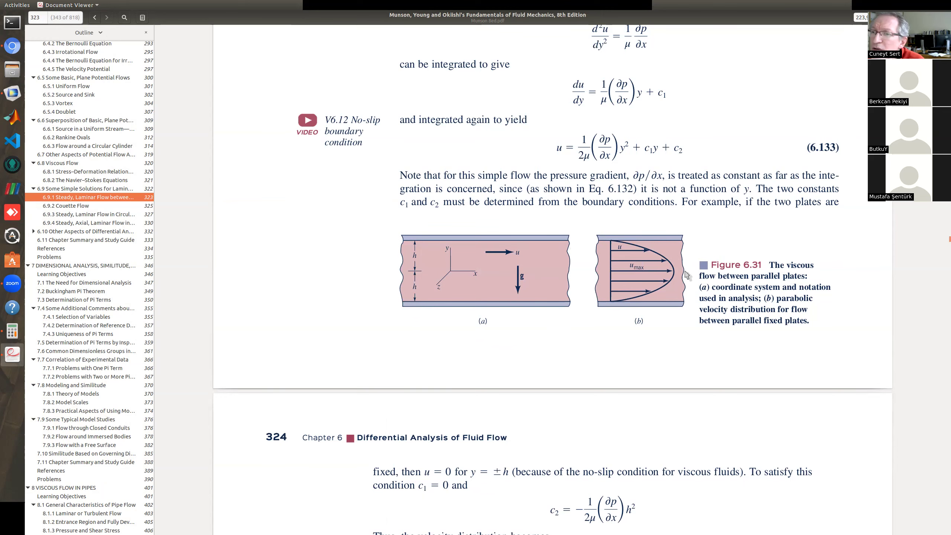
scroll(673, 230, "down", 5)
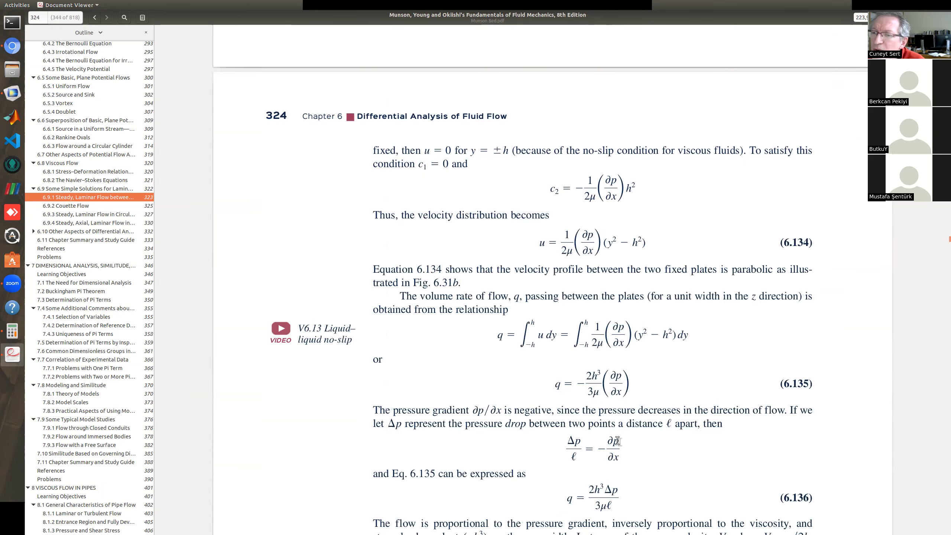
scroll(624, 386, "down", 2)
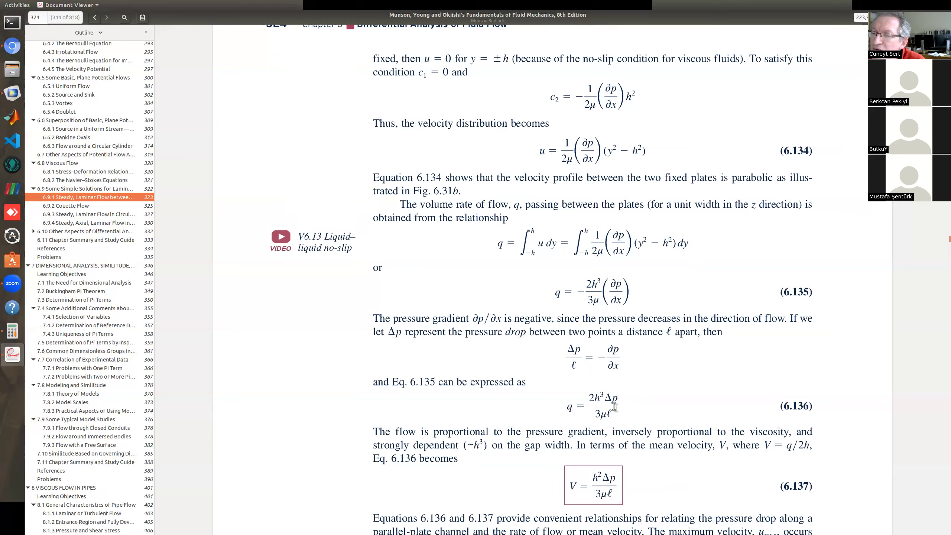
scroll(615, 401, "down", 3)
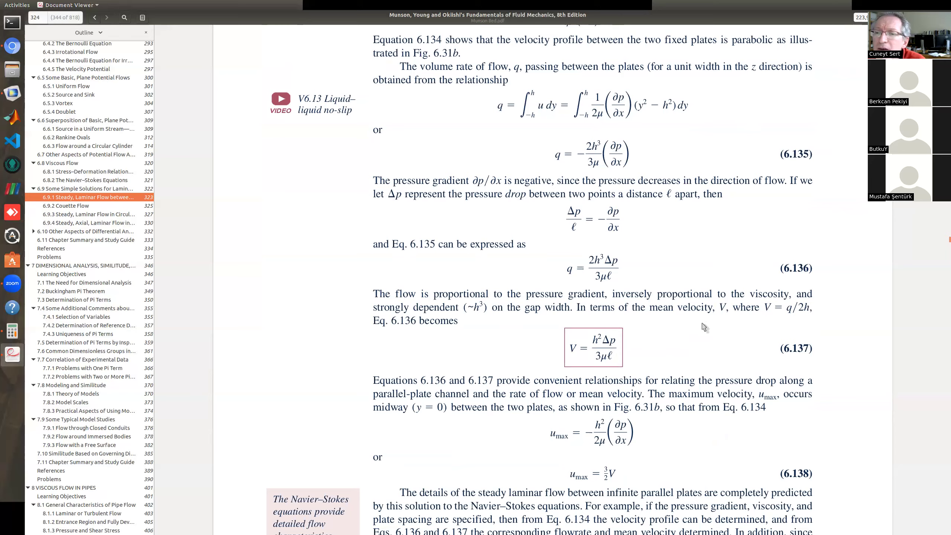
scroll(704, 327, "up", 10)
scroll(703, 327, "up", 4)
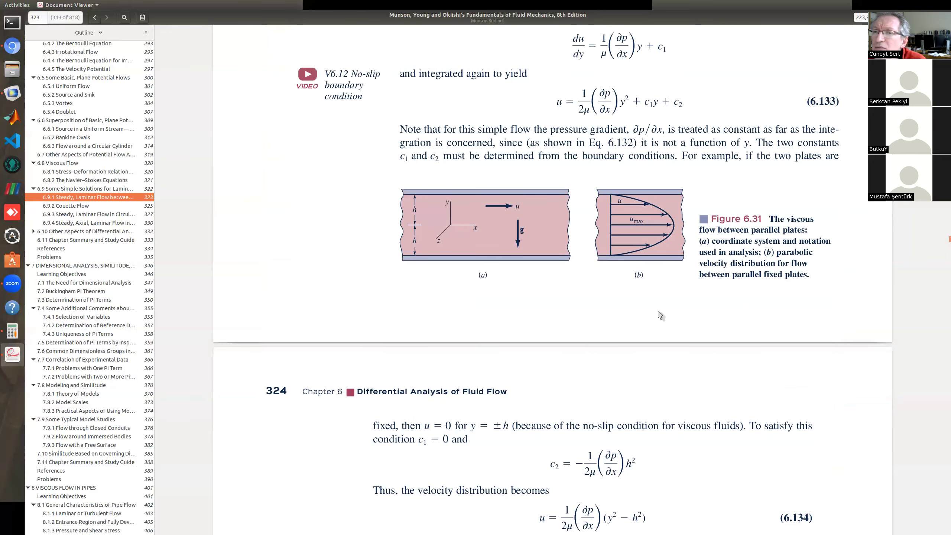
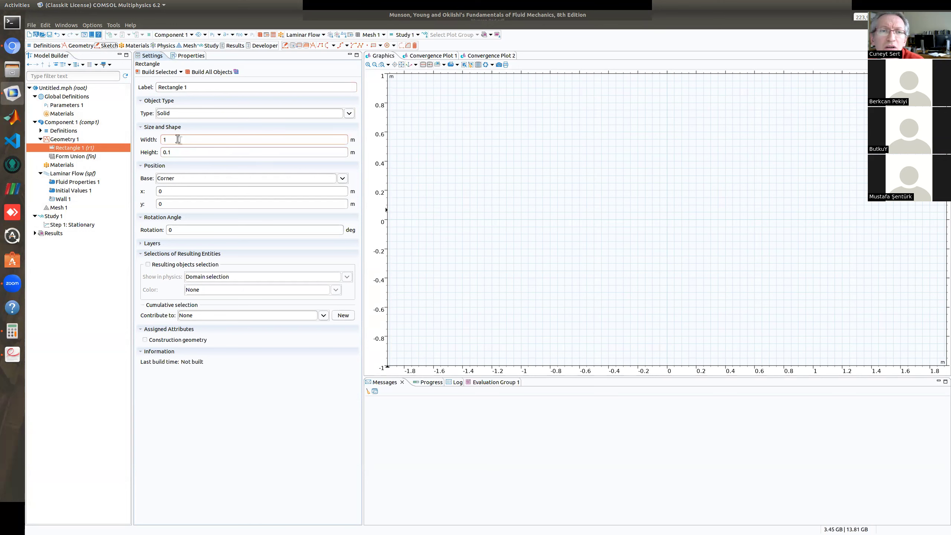
Build the 1 m wide, 0.1 m high rectangle and open the Laminar Flow interface settings.
left_click(160, 72)
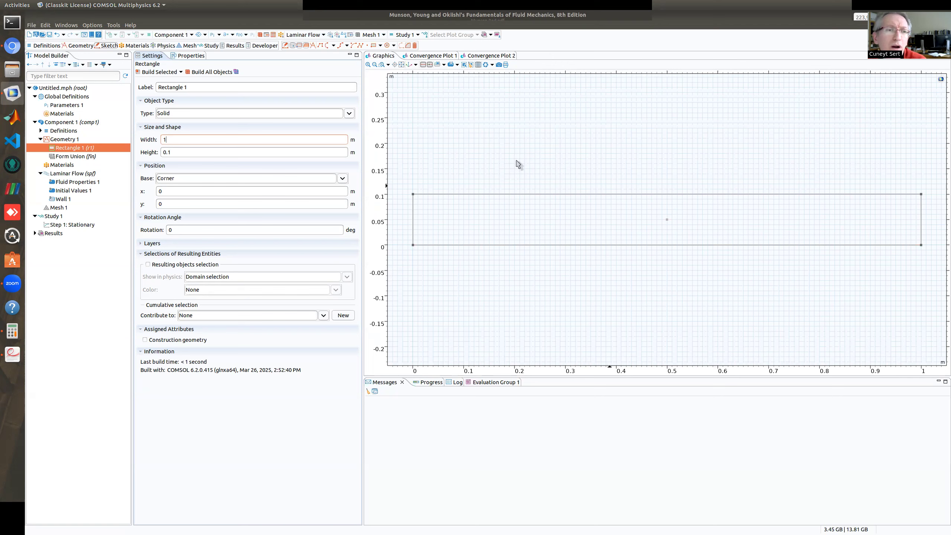
left_click(60, 181)
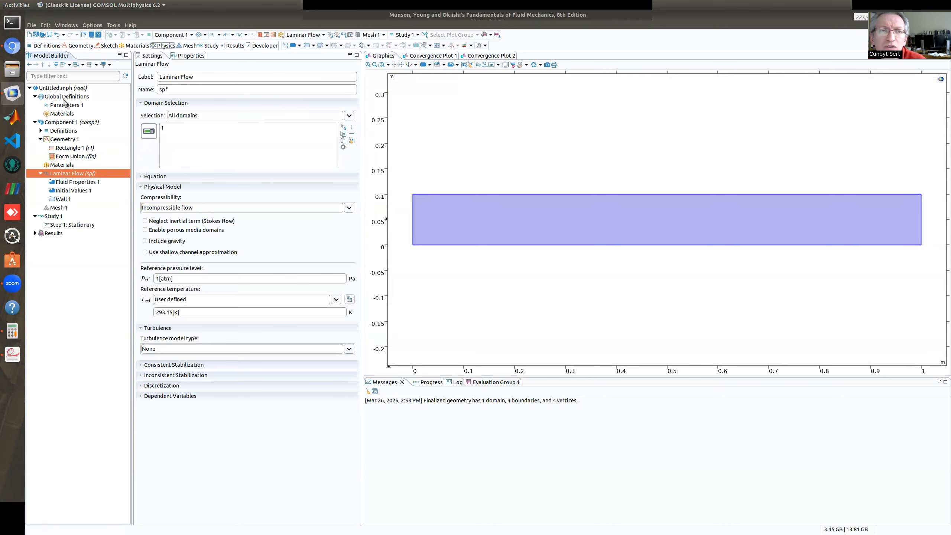
Collapse the Global Definitions, Component 1 and Study 1 branches of the model tree and view the Results settings.
left_click(35, 96)
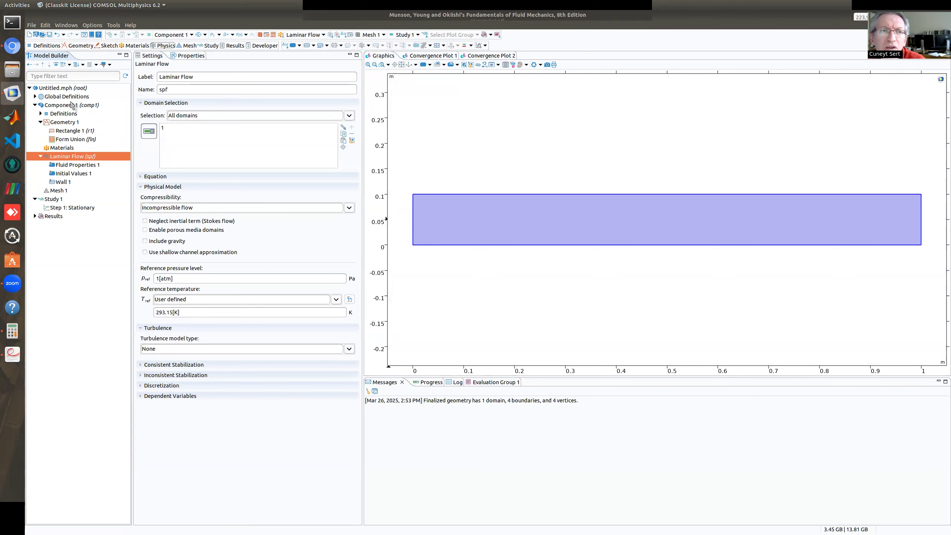
left_click(35, 105)
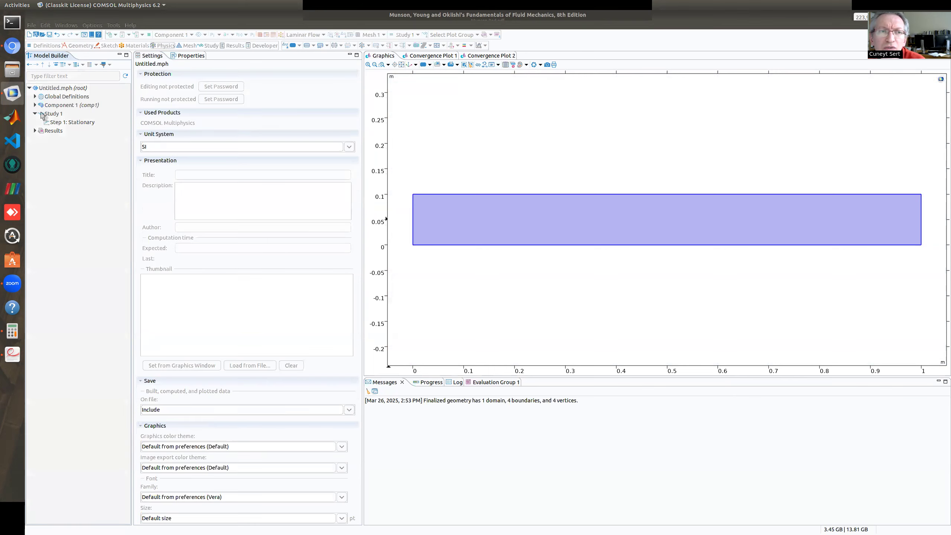
left_click(35, 114)
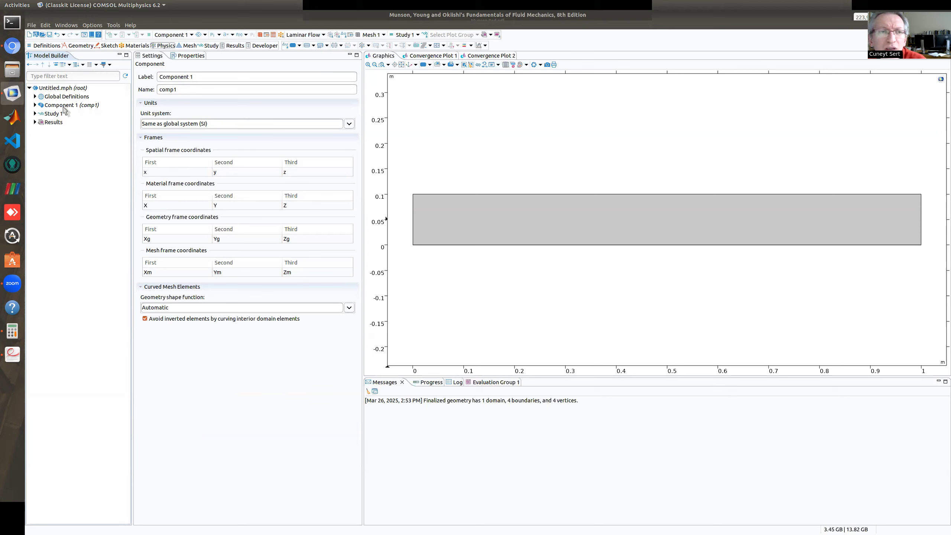
left_click(53, 123)
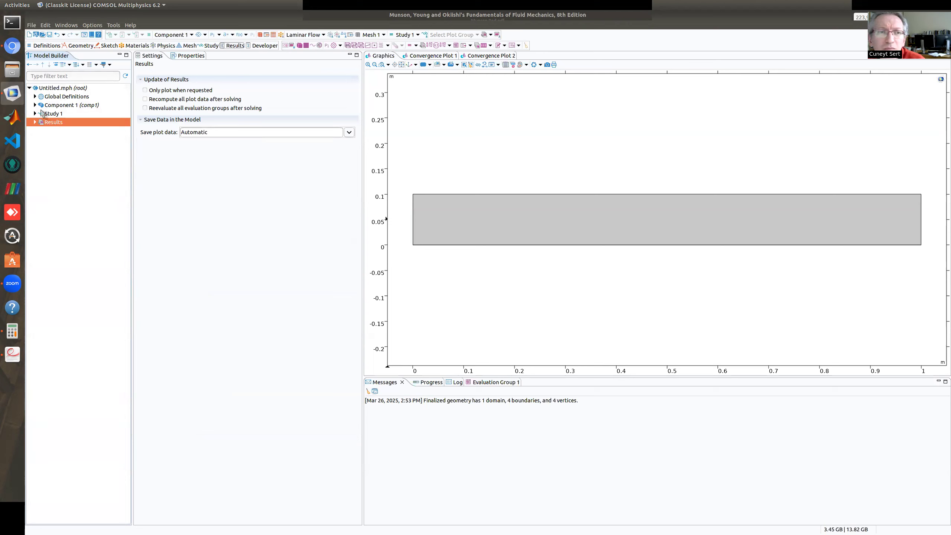
Expand Component 1 and review its Definitions, Geometry 1, Materials and Laminar Flow nodes.
left_click(35, 105)
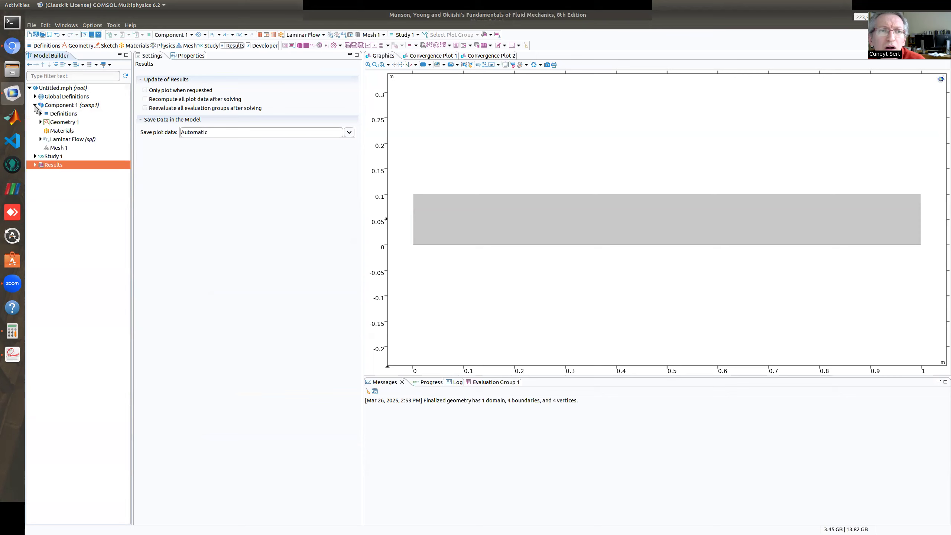
left_click(69, 114)
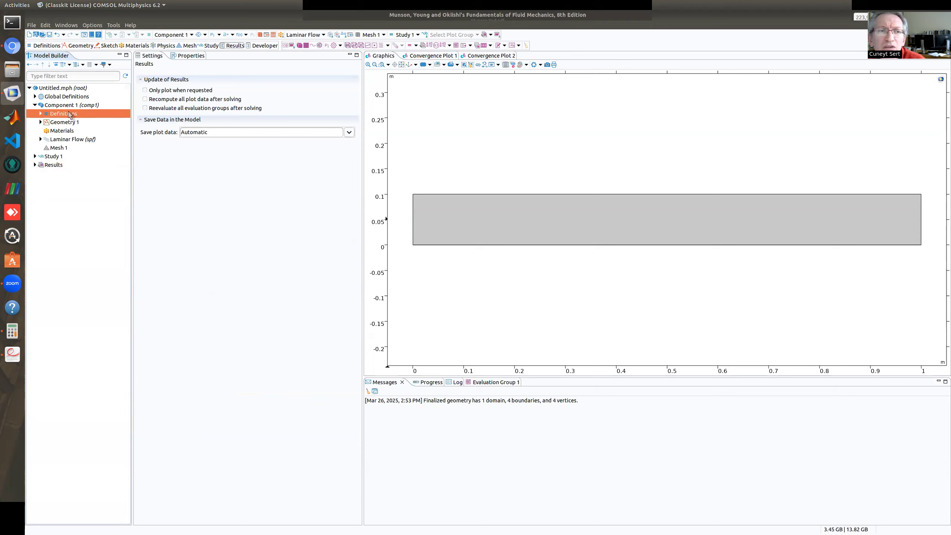
left_click(67, 123)
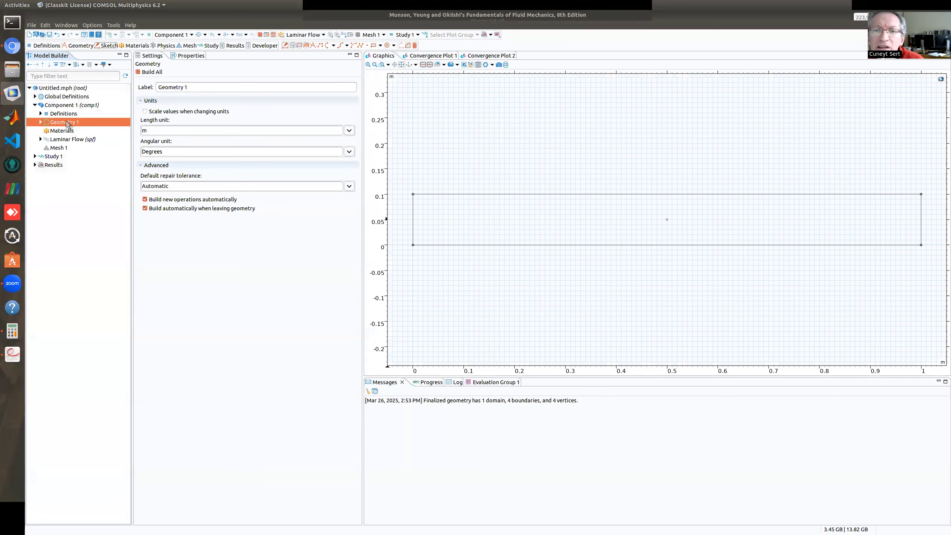
left_click(62, 131)
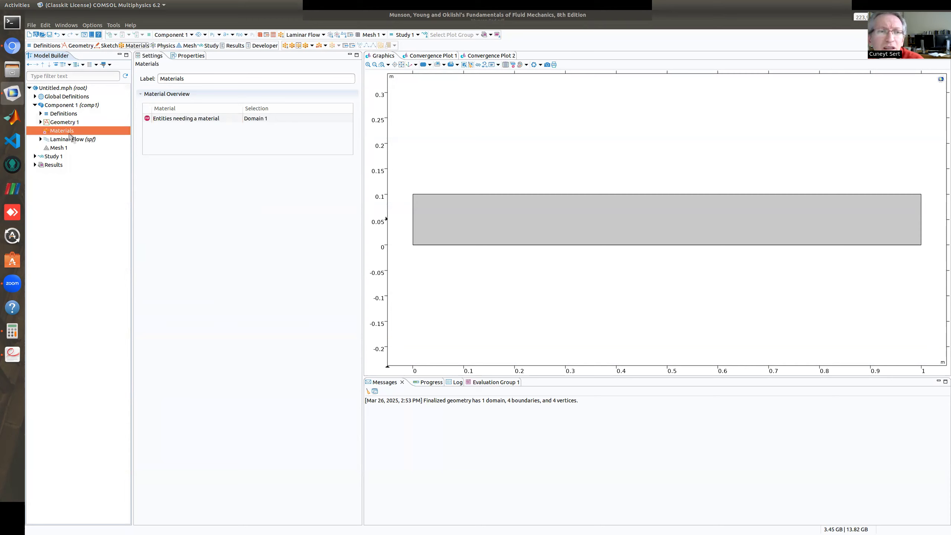
left_click(68, 142)
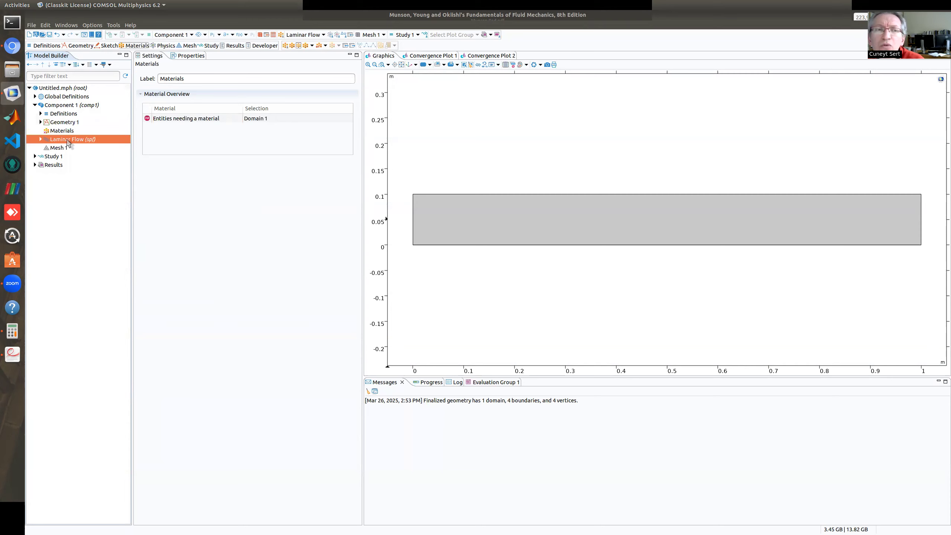
Give the laminar flow fluid a user-defined density of 1000 kg/m^3 and a user-defined dynamic viscosity of 1e-3 Pa·s.
left_click(41, 139)
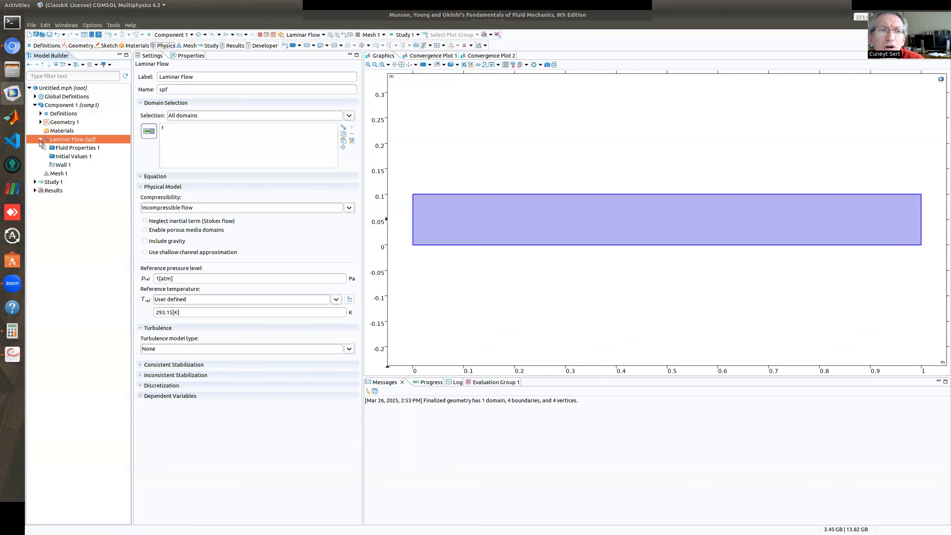
left_click(73, 149)
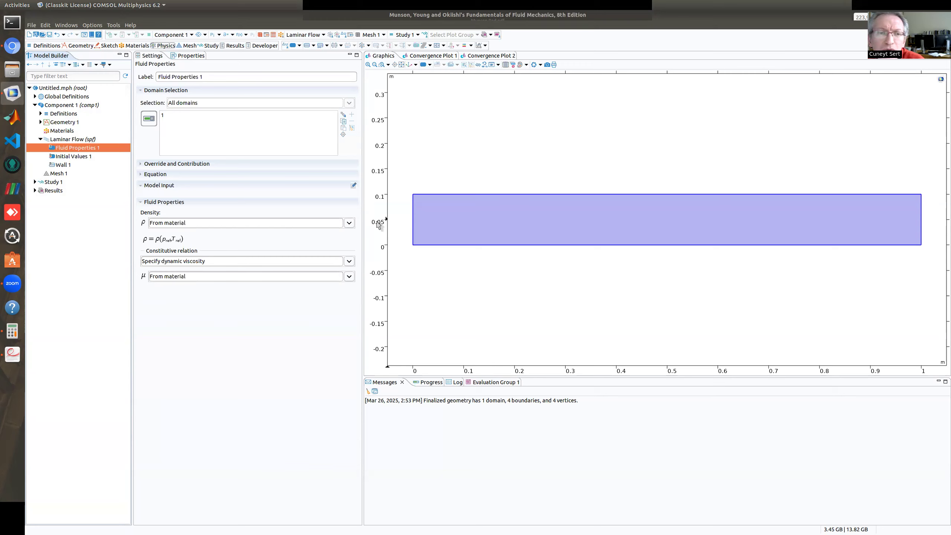
left_click(349, 222)
left_click(191, 242)
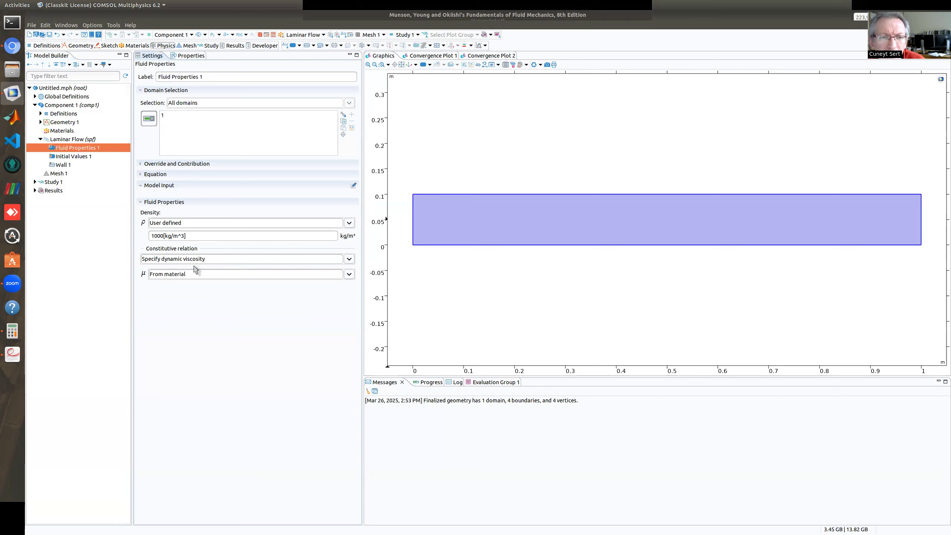
left_click(349, 274)
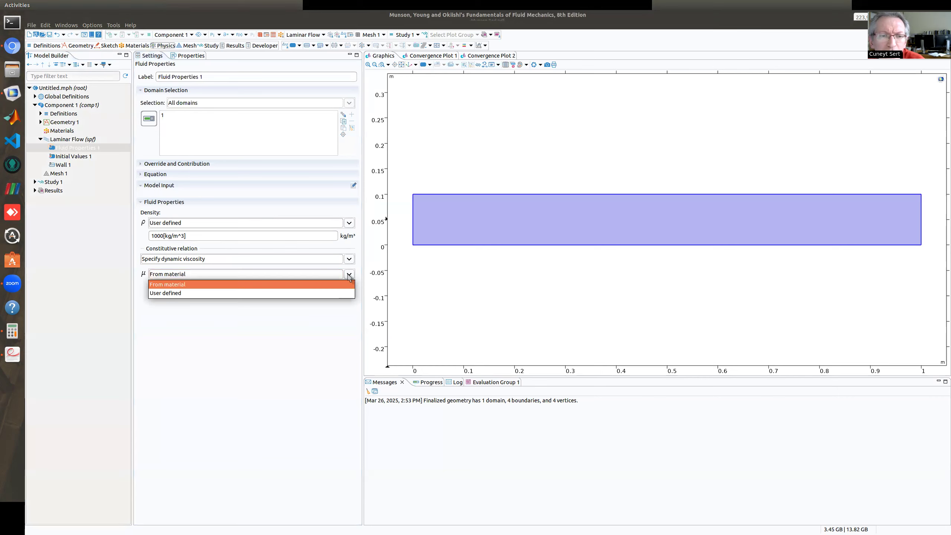
left_click(161, 294)
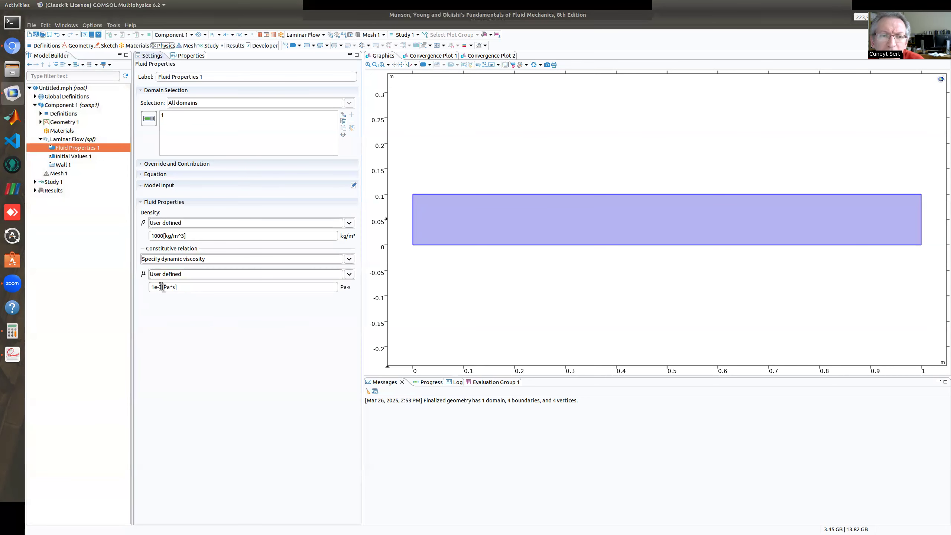
mouse_move(161, 287)
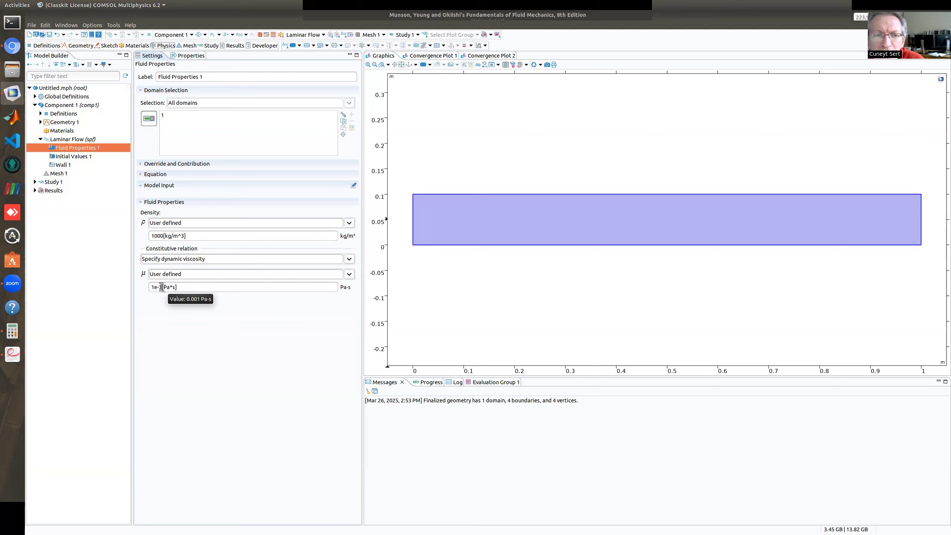
mouse_move(160, 235)
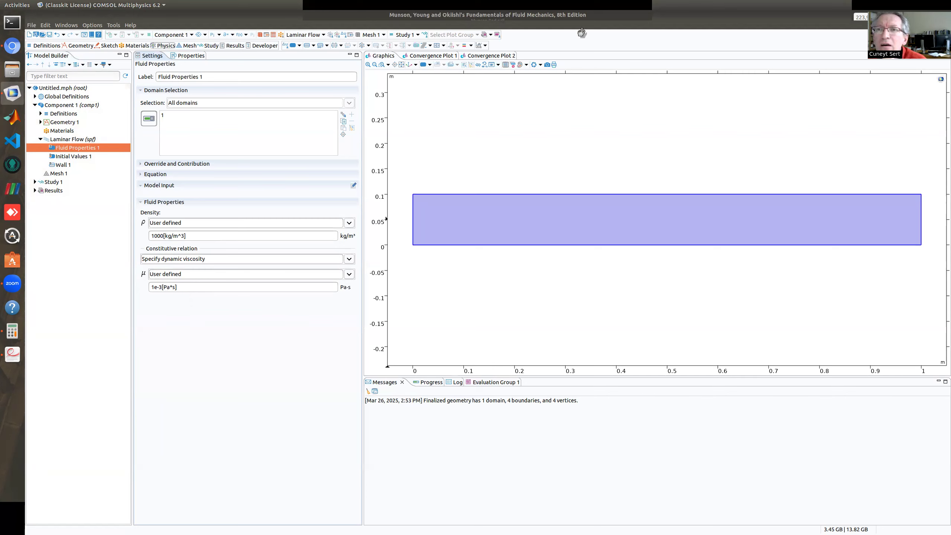
left_click(628, 25)
left_click(628, 24)
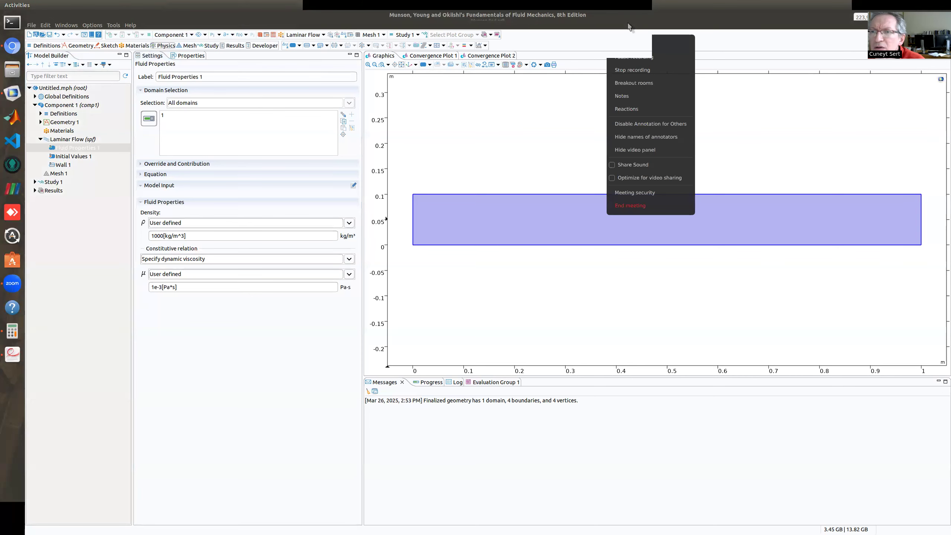
left_click(634, 48)
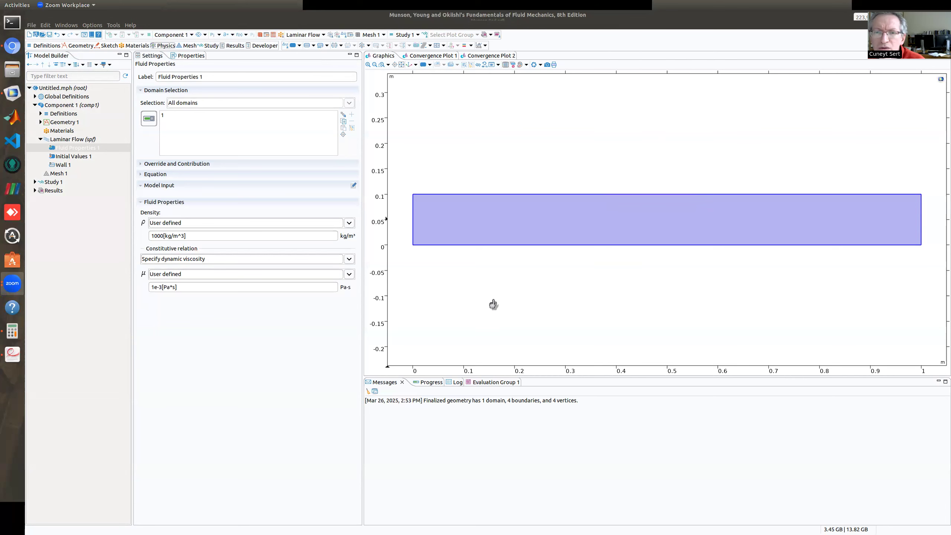
left_click(580, 179)
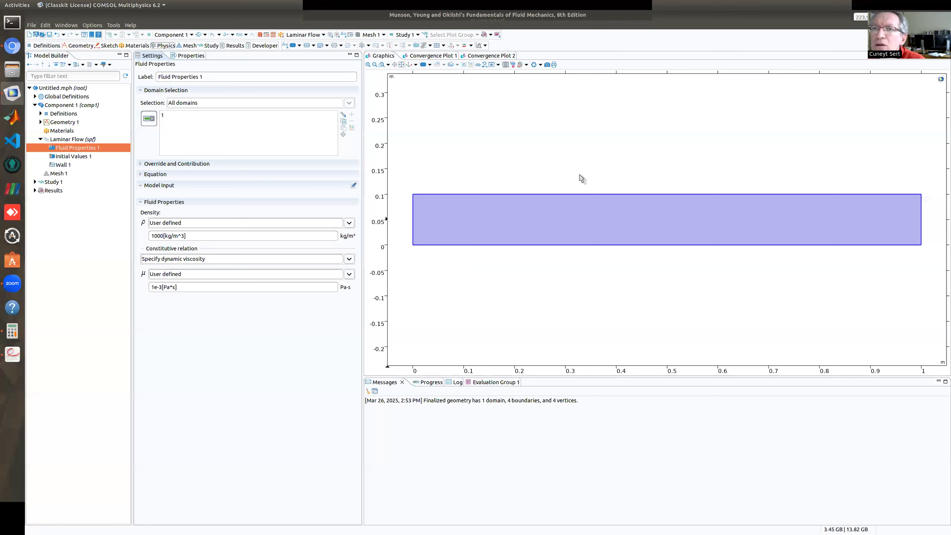
left_click(625, 27)
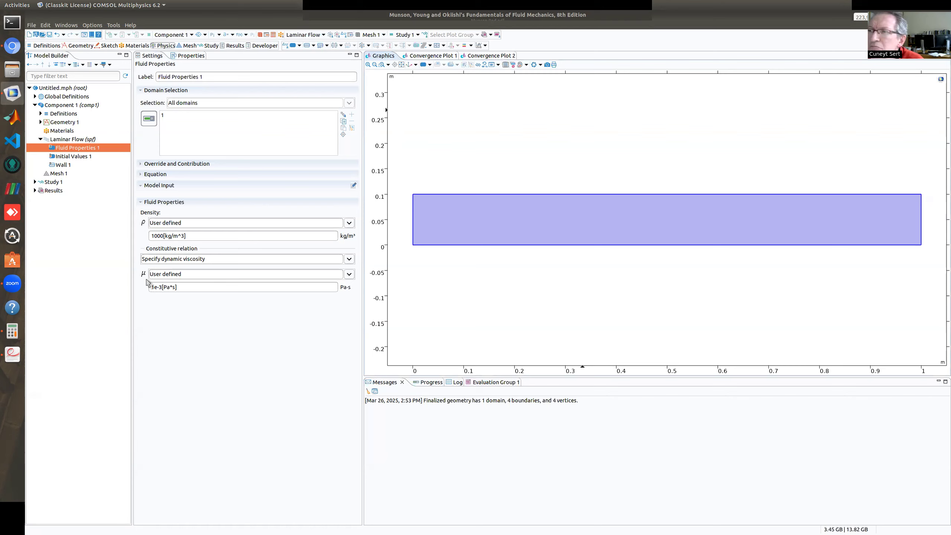
Review the initial values, then identify boundaries 1 to 4 of the default no-slip wall one at a time.
left_click(75, 156)
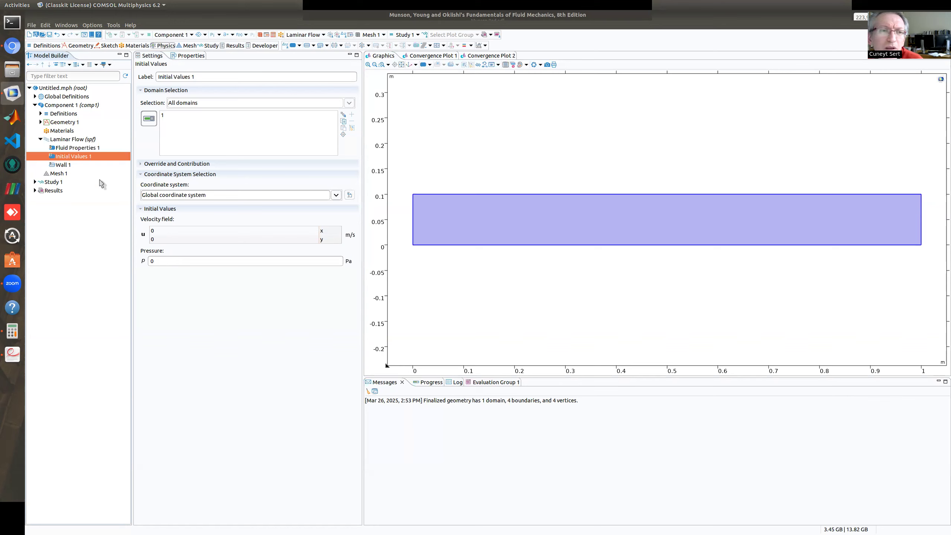
left_click(66, 165)
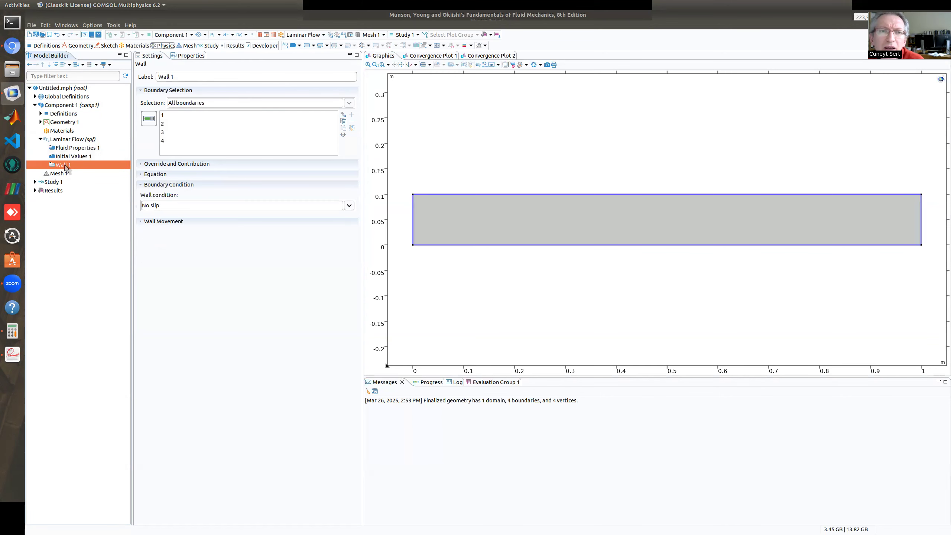
left_click(167, 118)
left_click(164, 126)
left_click(165, 133)
left_click(165, 141)
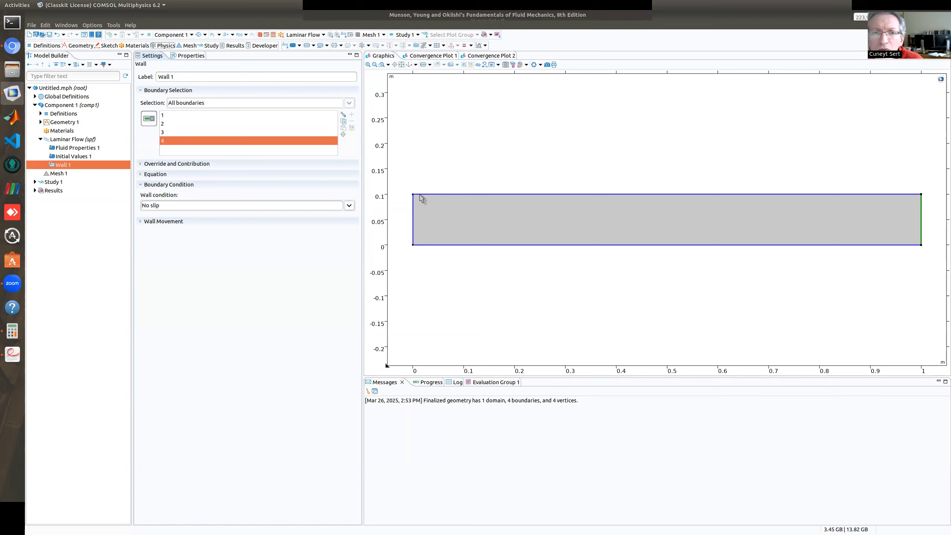
Add an inlet on the rectangle's left edge, boundary 1, with the Velocity condition and a normal inflow velocity of 0.01 m/s.
right_click(64, 141)
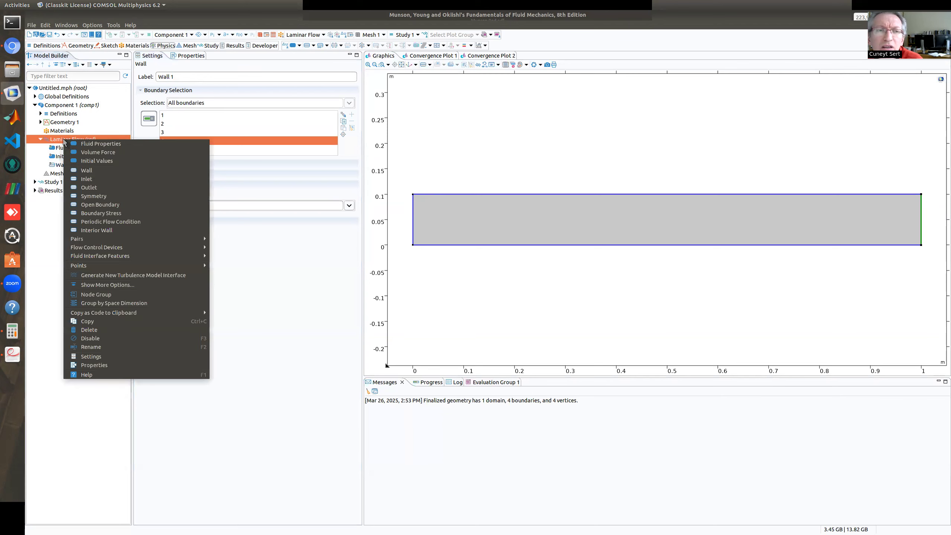
left_click(88, 180)
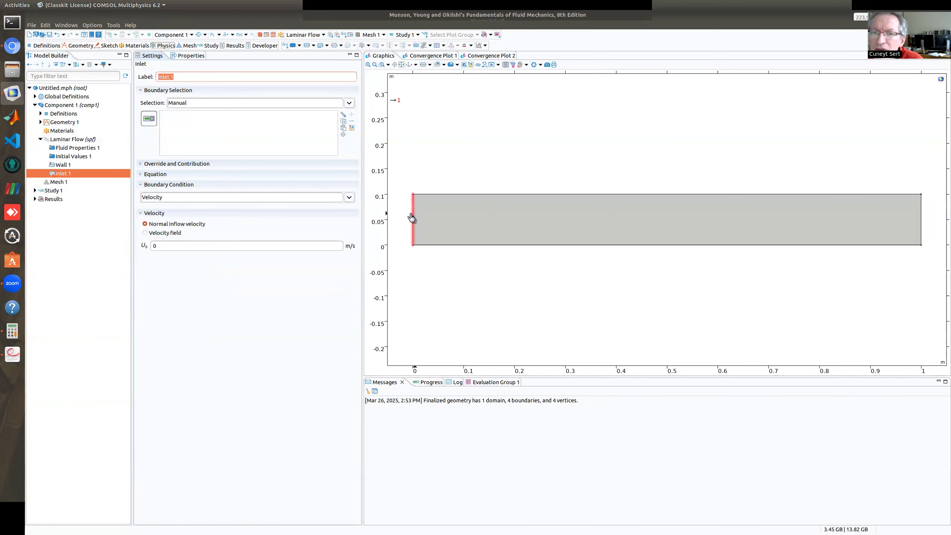
left_click(412, 218)
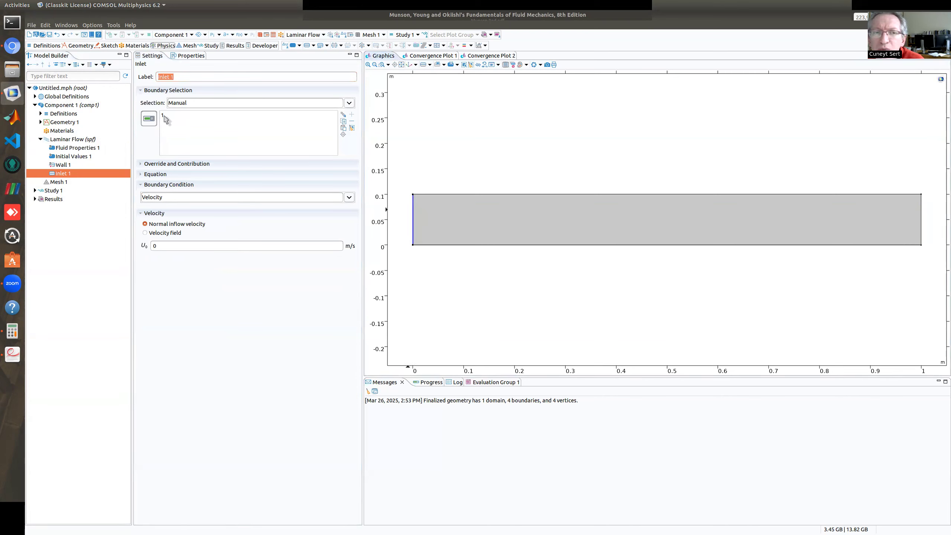
left_click(161, 245)
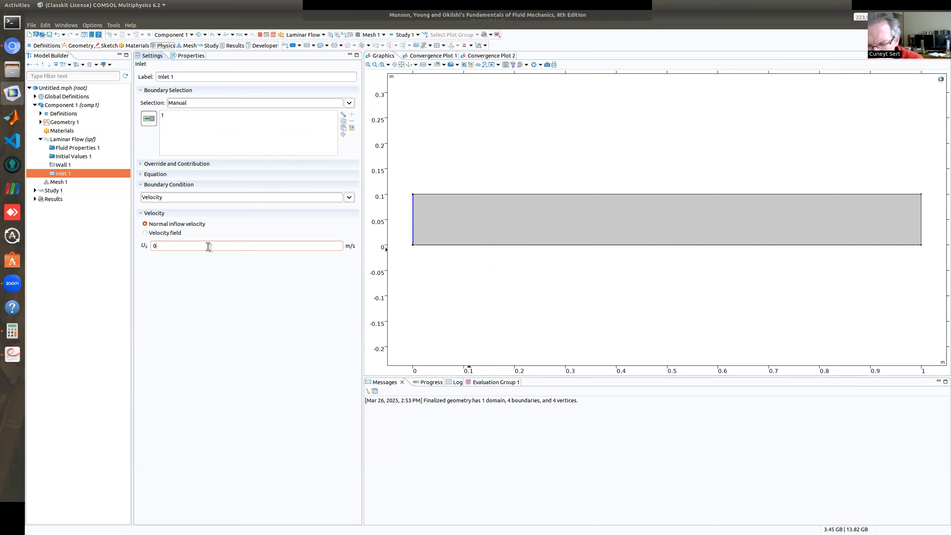
type(".01")
left_click_drag(208, 246, 149, 249)
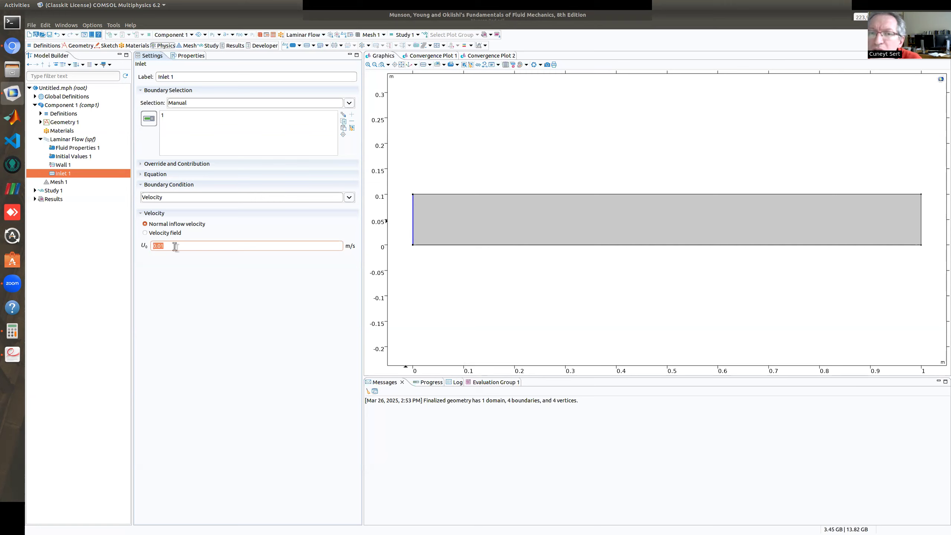
left_click(350, 199)
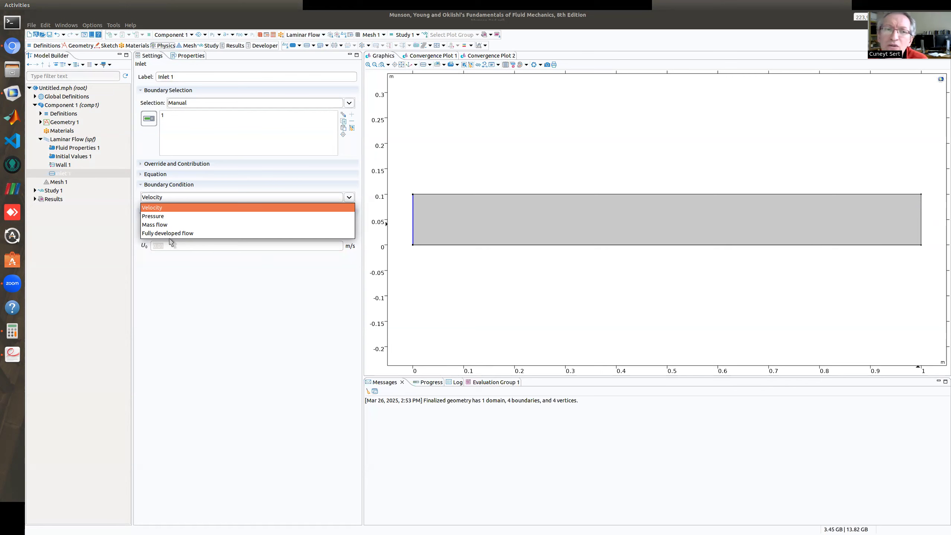
left_click(168, 208)
left_click(170, 246)
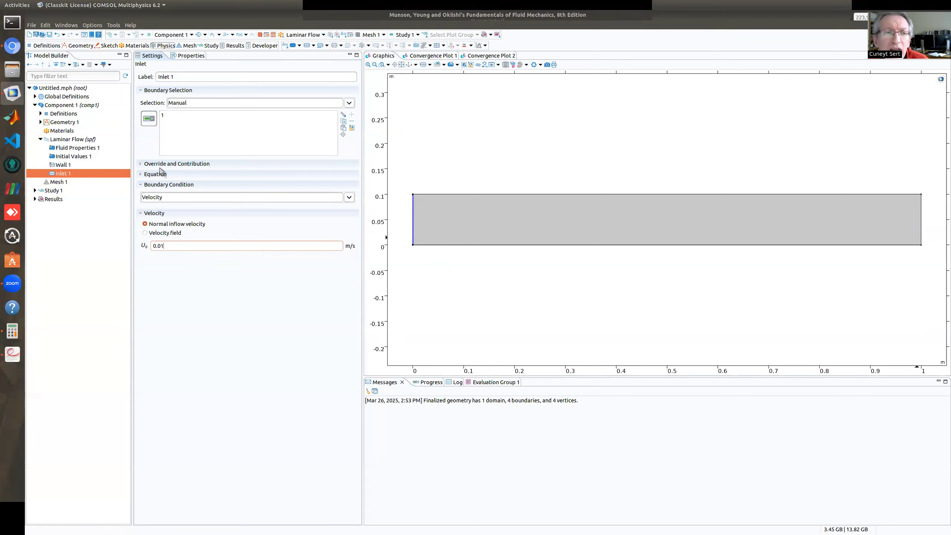
Add an outlet to the laminar flow physics on the rectangle's right edge, boundary 4.
right_click(61, 141)
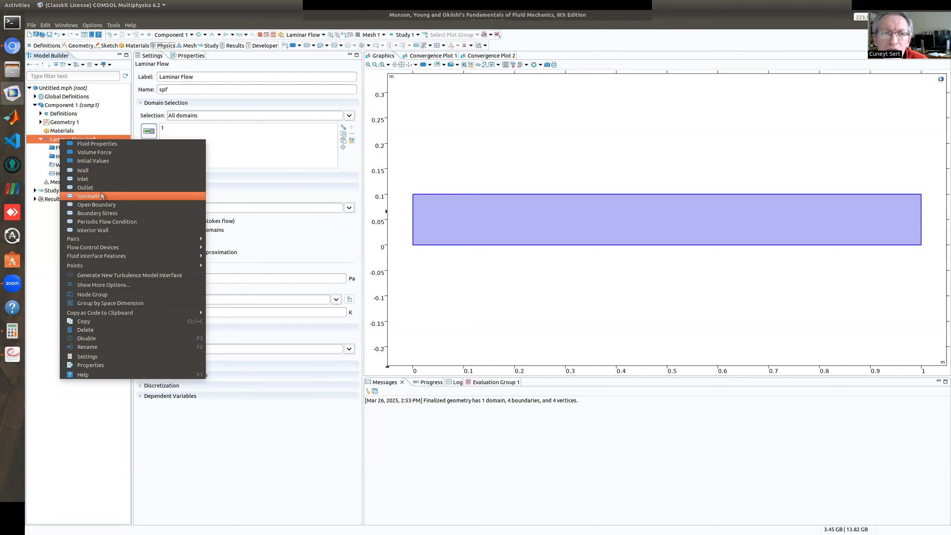
key("Escape")
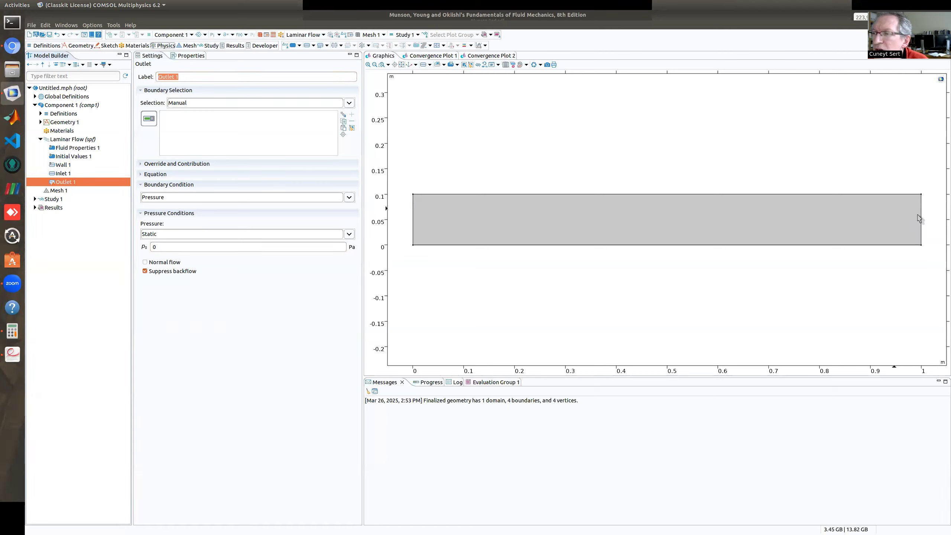
left_click(921, 218)
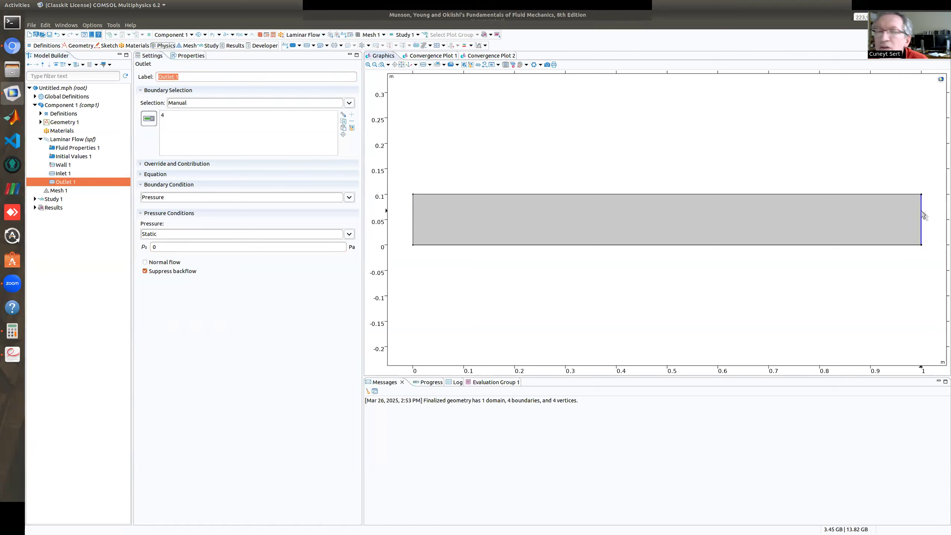
Highlight boundary 4 in the outlet's selection and review the pressure type options, keeping Static.
left_click(165, 116)
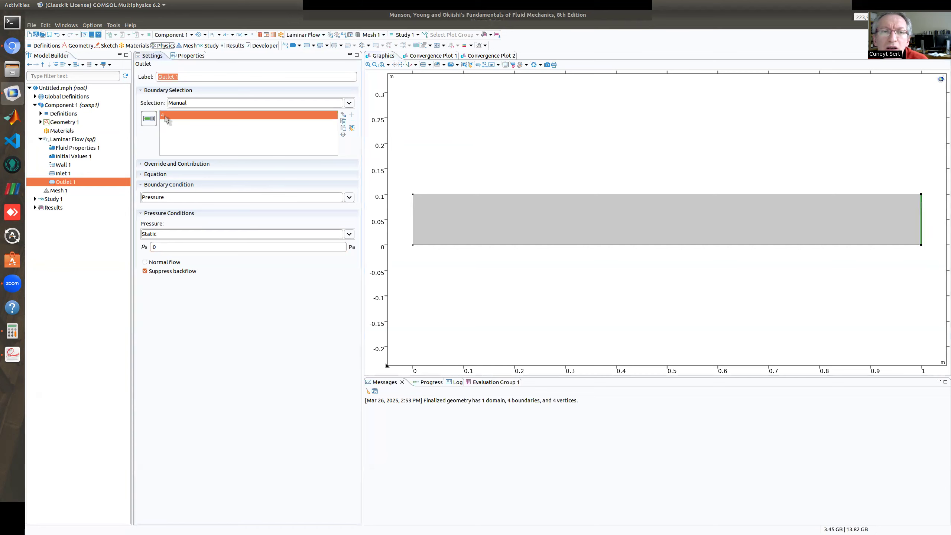
left_click(157, 233)
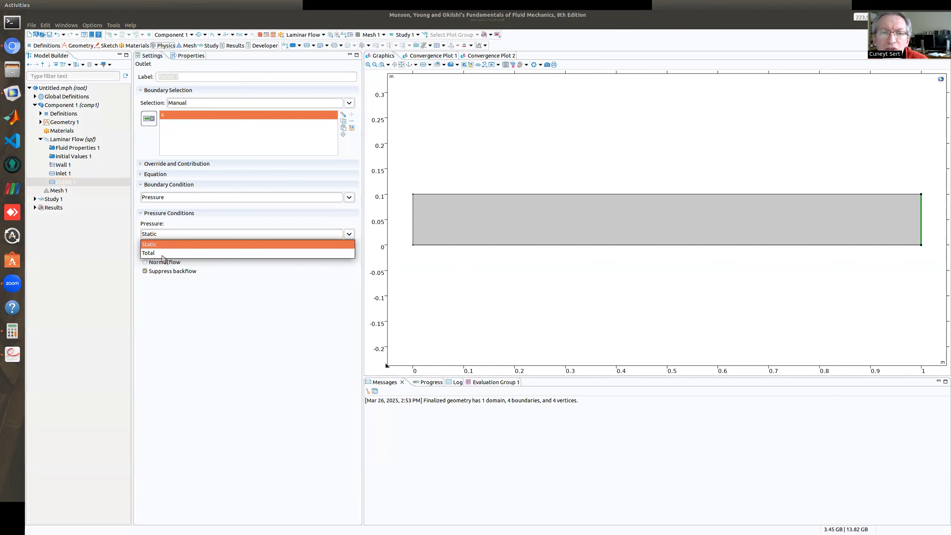
left_click(176, 249)
left_click(176, 248)
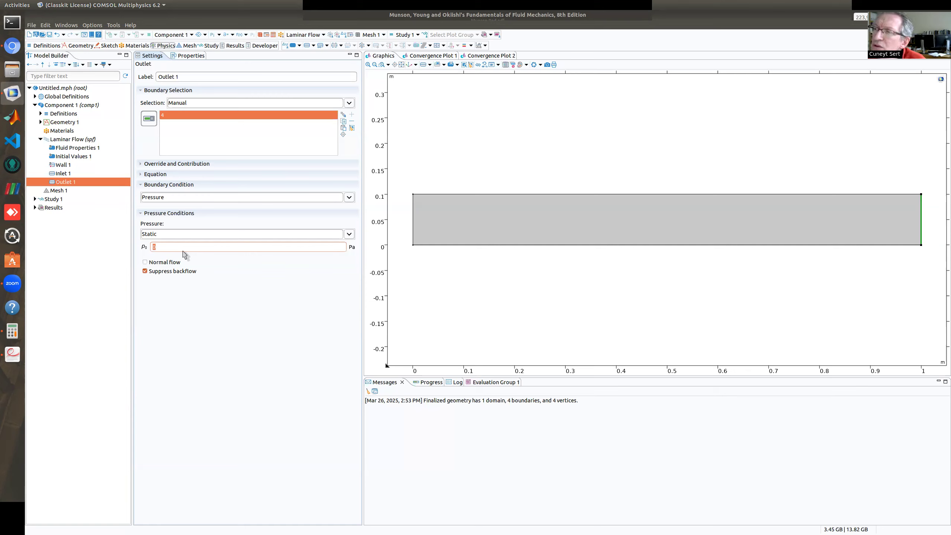
Set the outlet's static pressure to 1000 Pa.
left_click(165, 247)
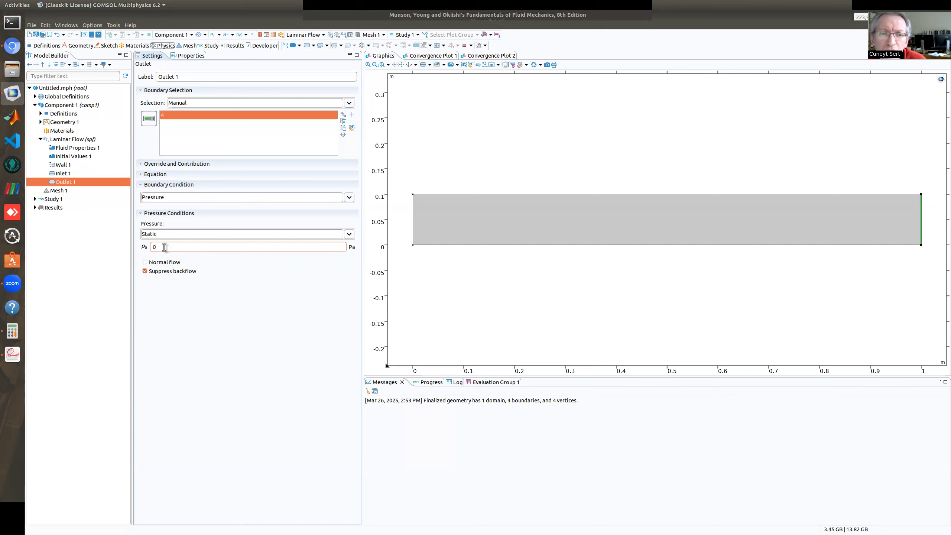
key("BackSpace")
type("10")
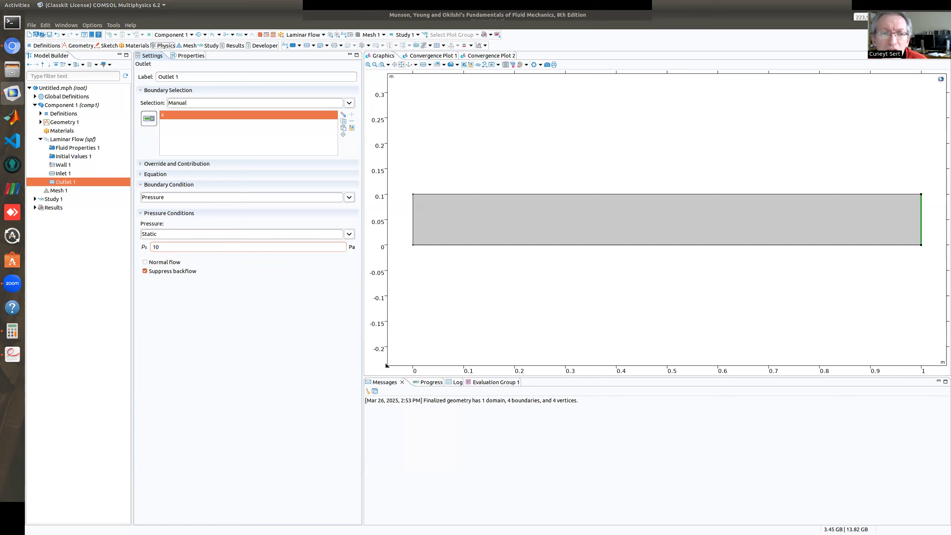
type("00")
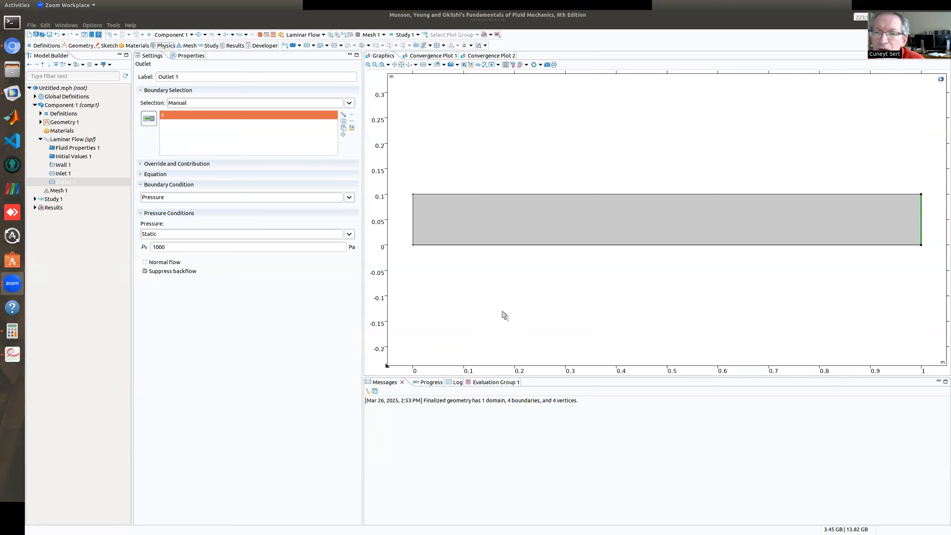
Set the outlet's static pressure p0 to 0 Pa.
left_click(495, 320)
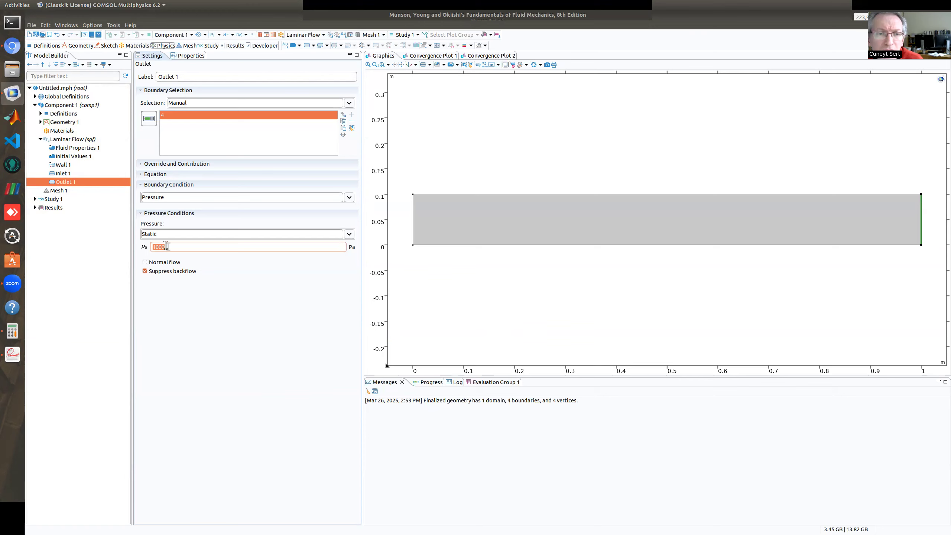
type("0")
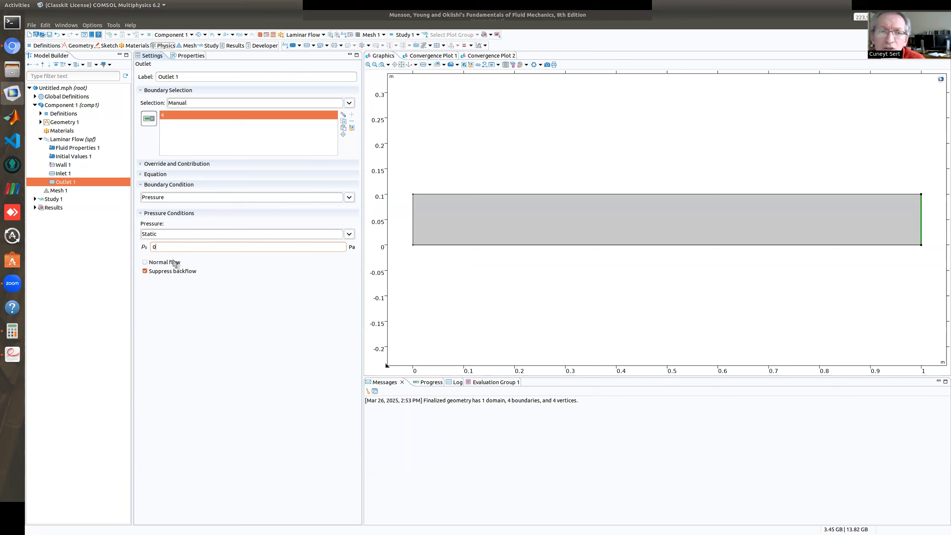
double_click(153, 247)
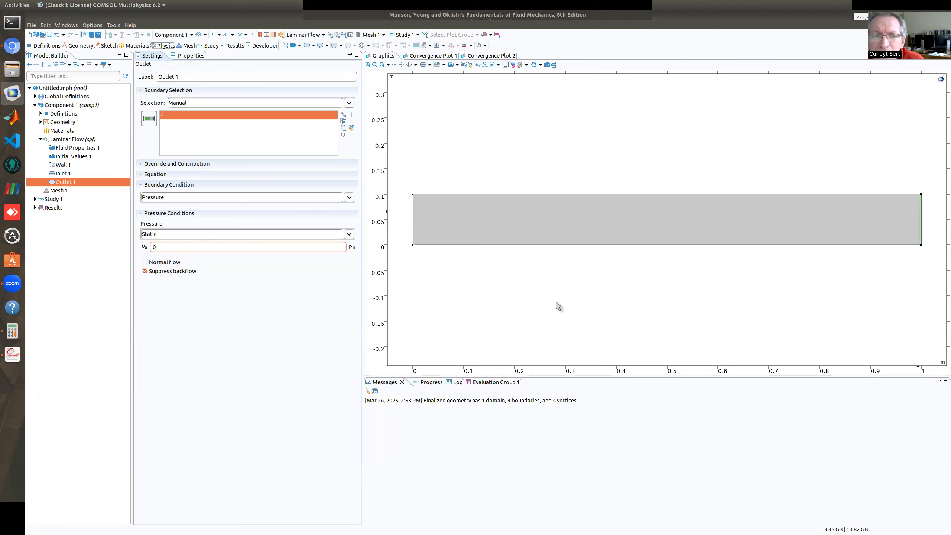
double_click(155, 246)
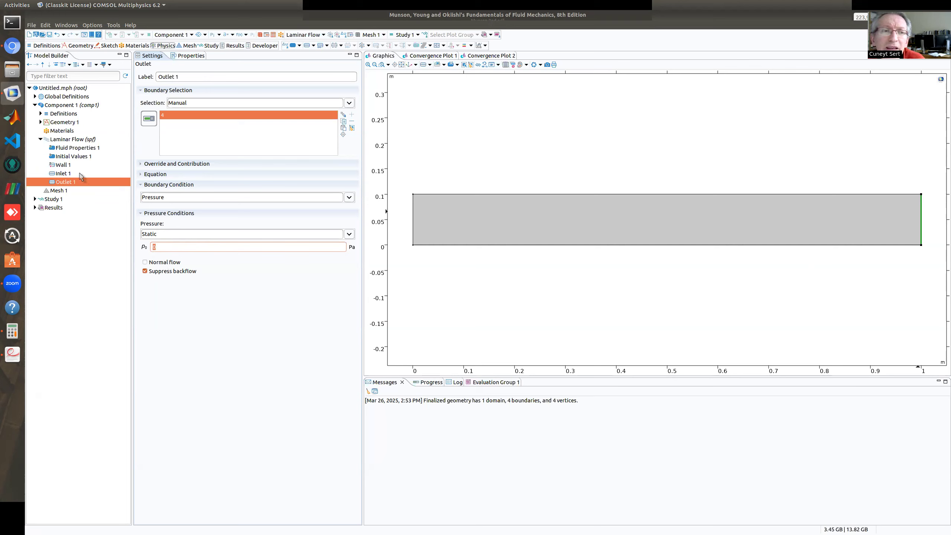
Check boundary 2 in the no-slip wall's selection, then build the physics-controlled mesh with the Normal element size.
left_click(65, 166)
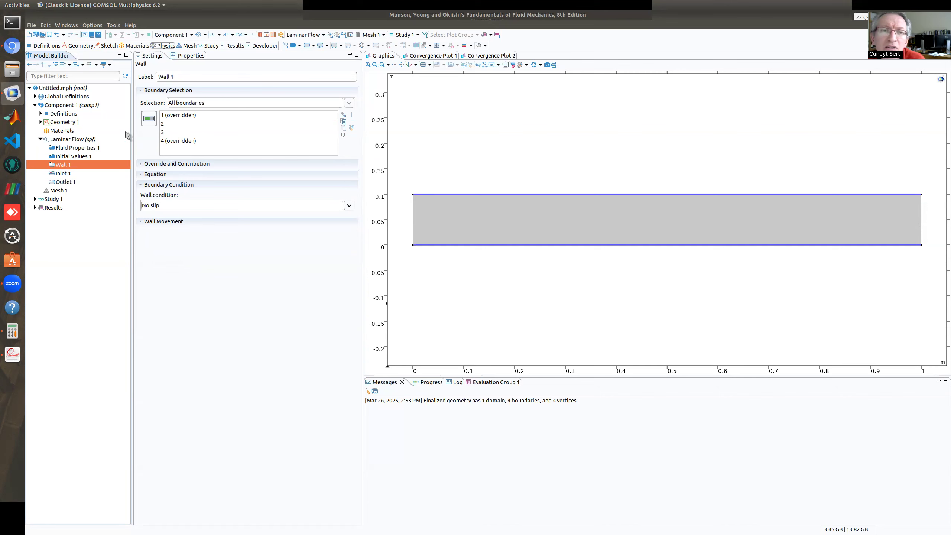
left_click(176, 129)
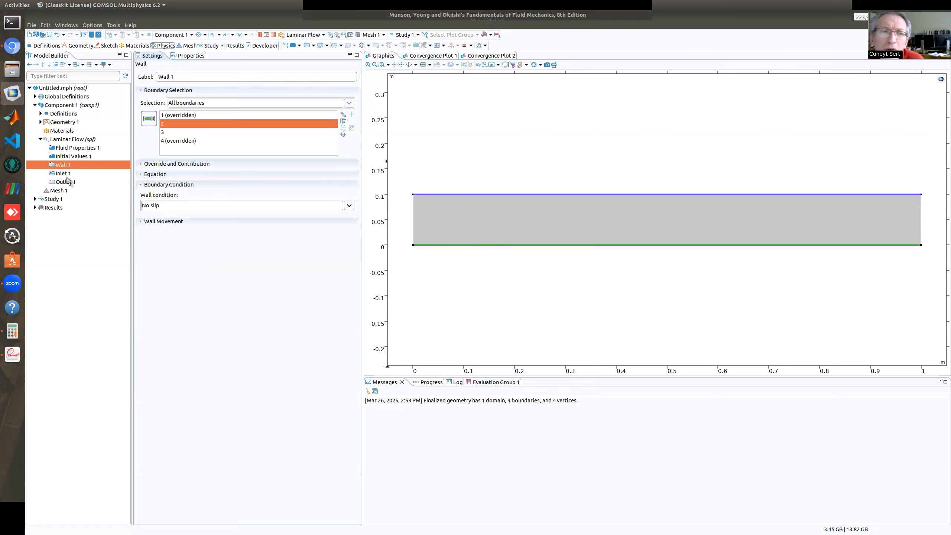
left_click(62, 190)
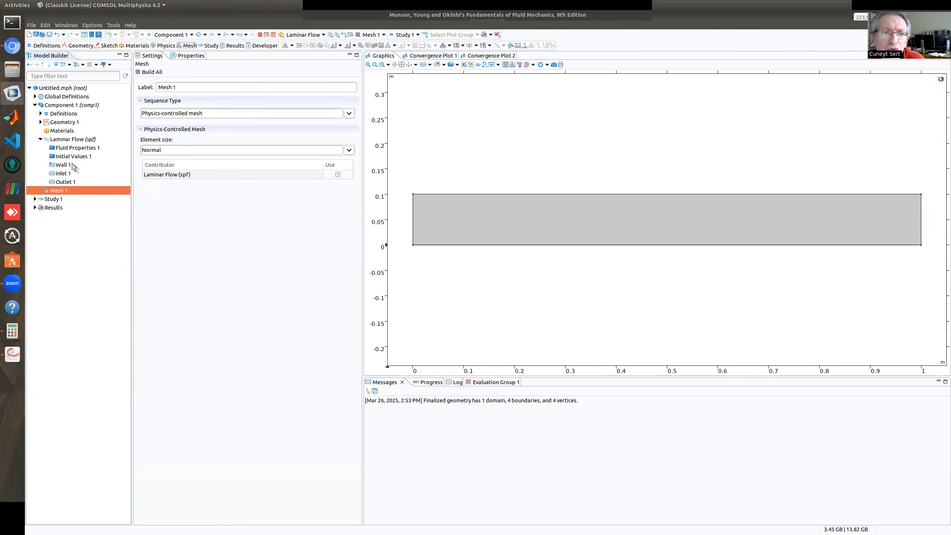
left_click(150, 72)
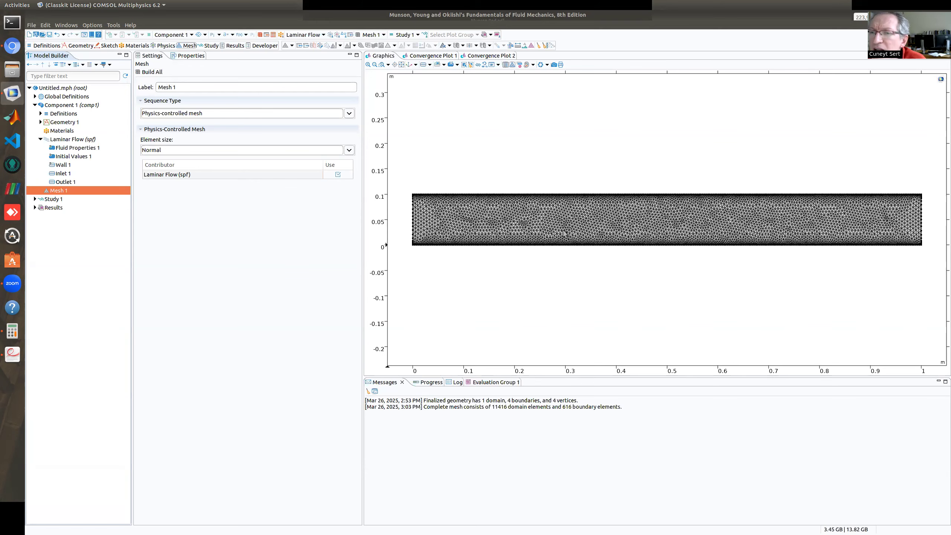
Examine the triangular mesh up close, including the thin boundary-layer elements along the channel's upper and lower walls.
scroll(604, 221, "up", 2)
scroll(604, 220, "up", 4)
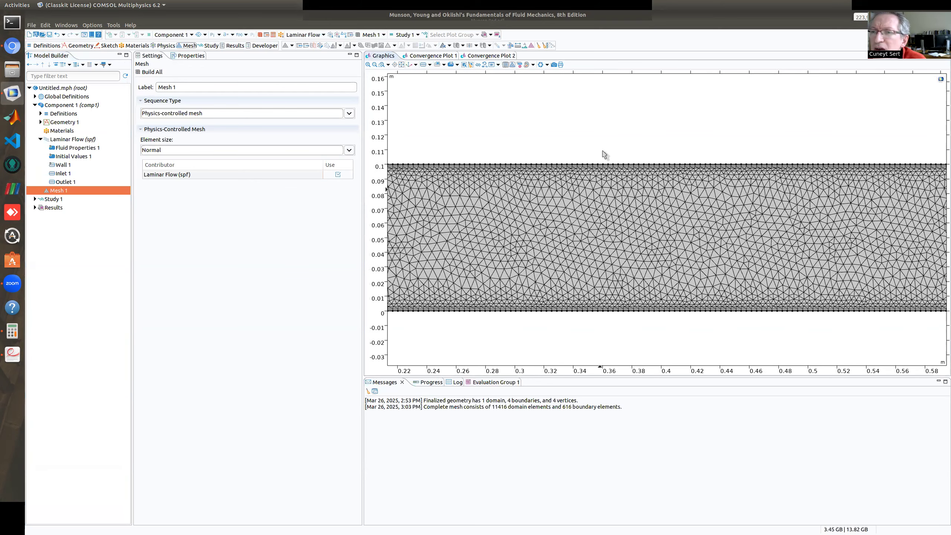
scroll(603, 135, "up", 3)
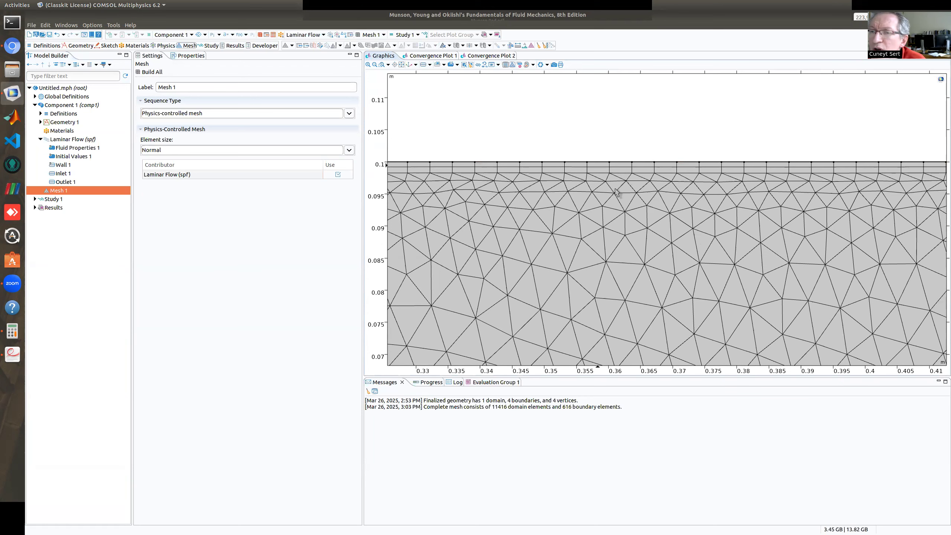
scroll(619, 190, "down", 2)
scroll(637, 214, "down", 2)
middle_click_drag(654, 282, 657, 286)
right_click_drag(657, 285, 645, 172)
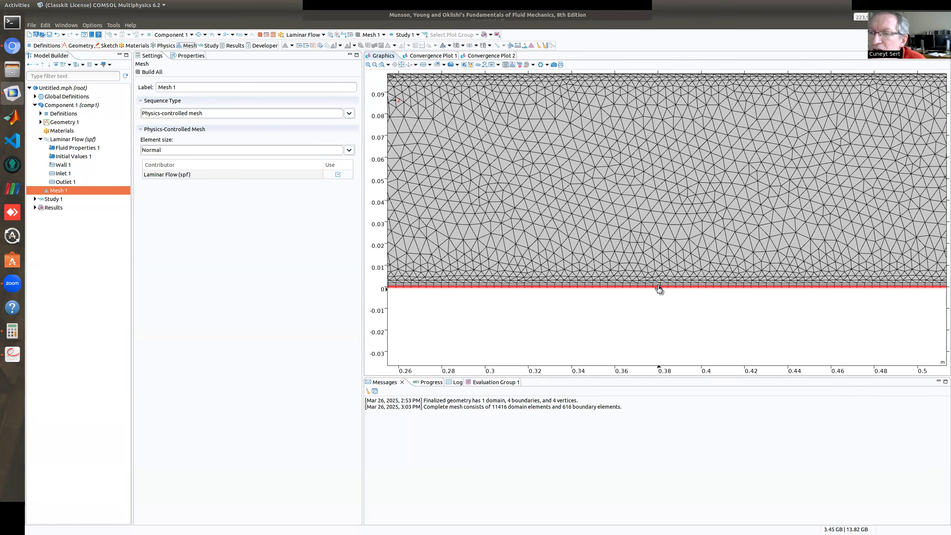
scroll(659, 289, "up", 3)
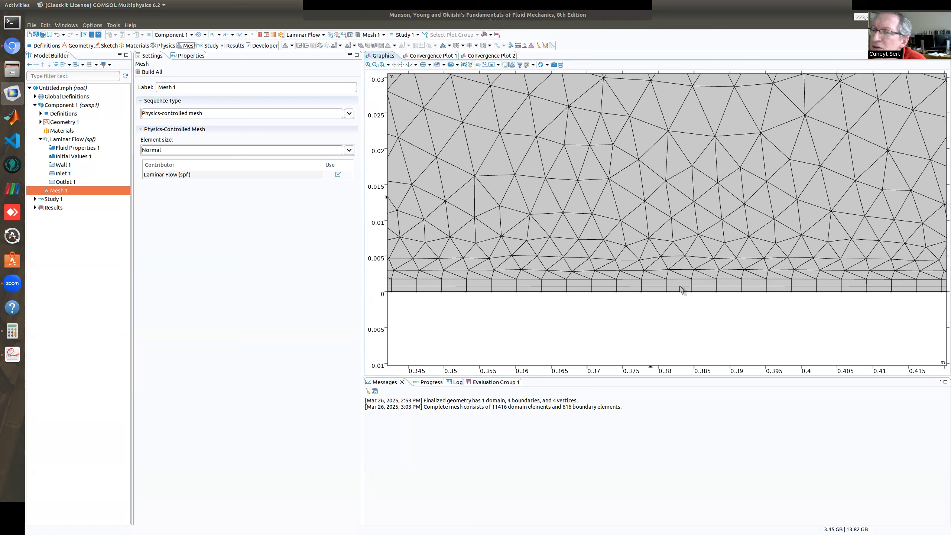
left_click(660, 294)
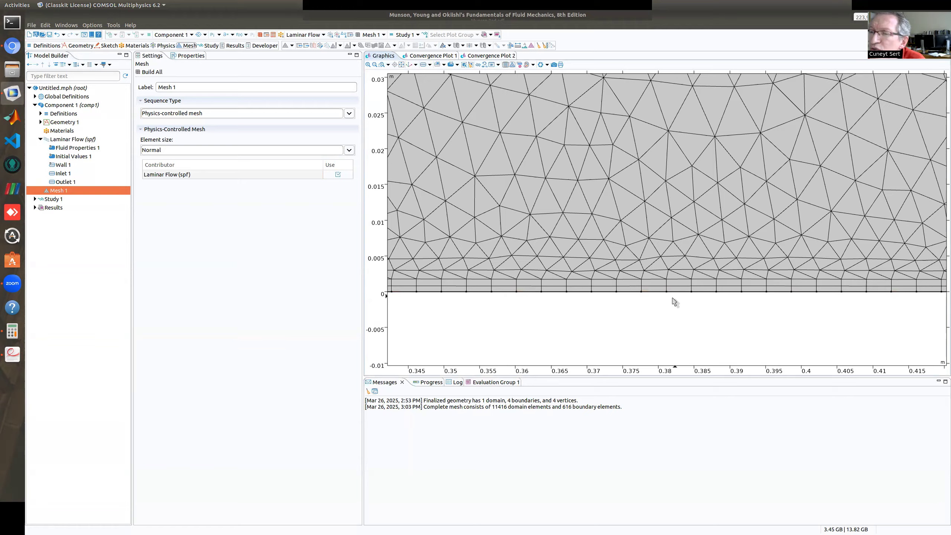
scroll(675, 305, "up", 3)
scroll(687, 296, "down", 5)
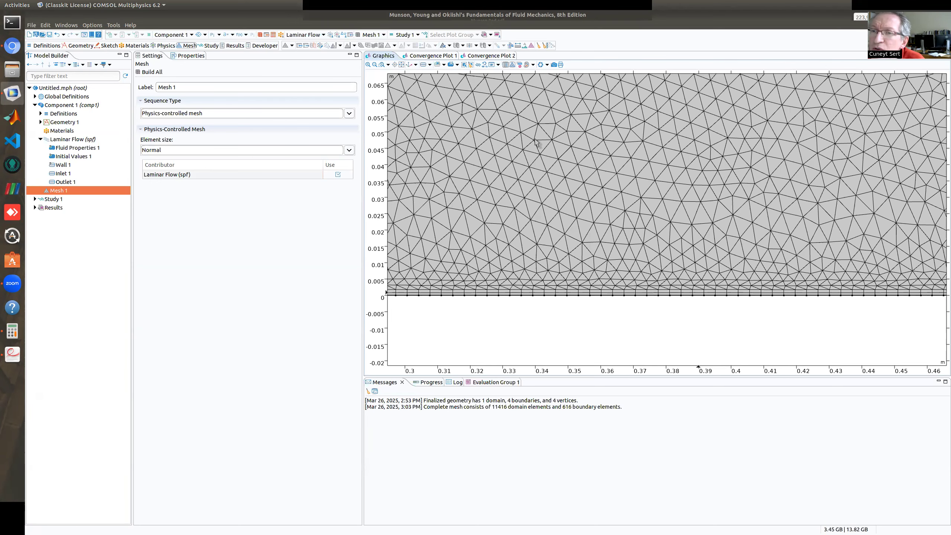
scroll(603, 216, "down", 1)
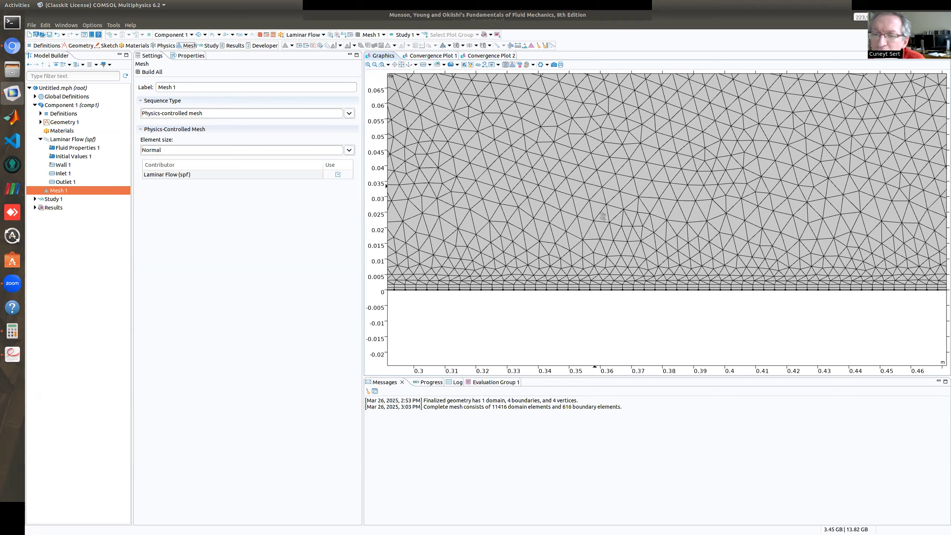
scroll(603, 216, "down", 2)
Check the reported number of domain elements and compare it with the mesh density along the channel.
left_click(491, 407)
mouse_move(516, 407)
left_mouse_down()
mouse_move(524, 419)
mouse_move(497, 415)
mouse_move(505, 413)
left_mouse_up()
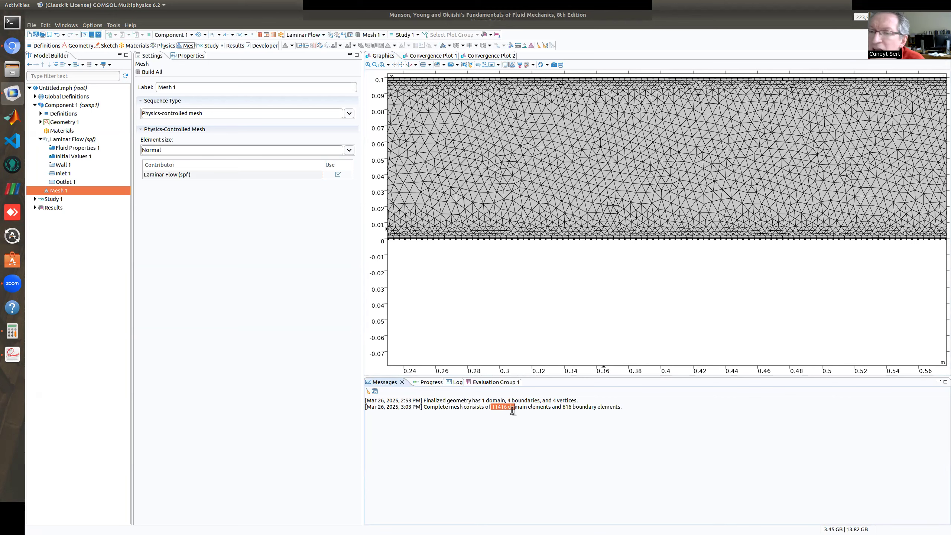
left_click(520, 427)
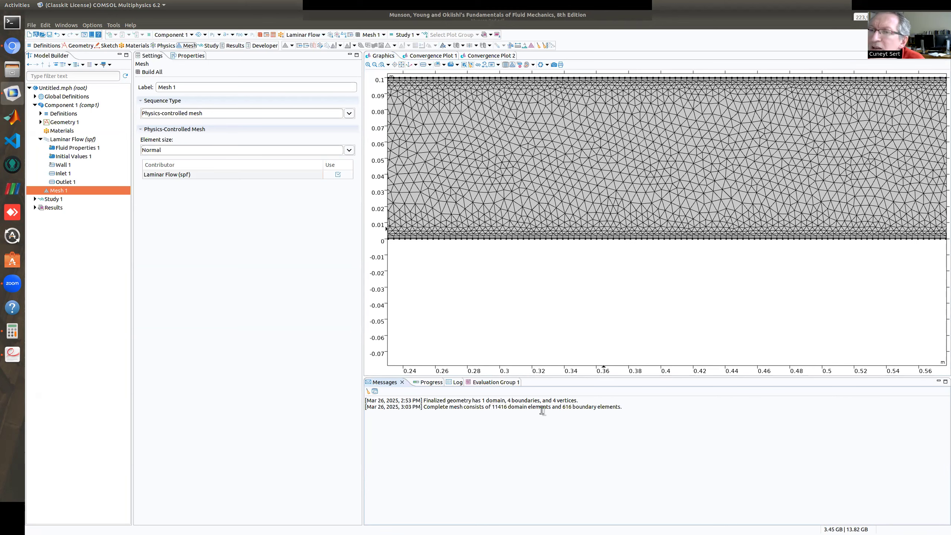
scroll(654, 195, "down", 2)
scroll(723, 221, "down", 3)
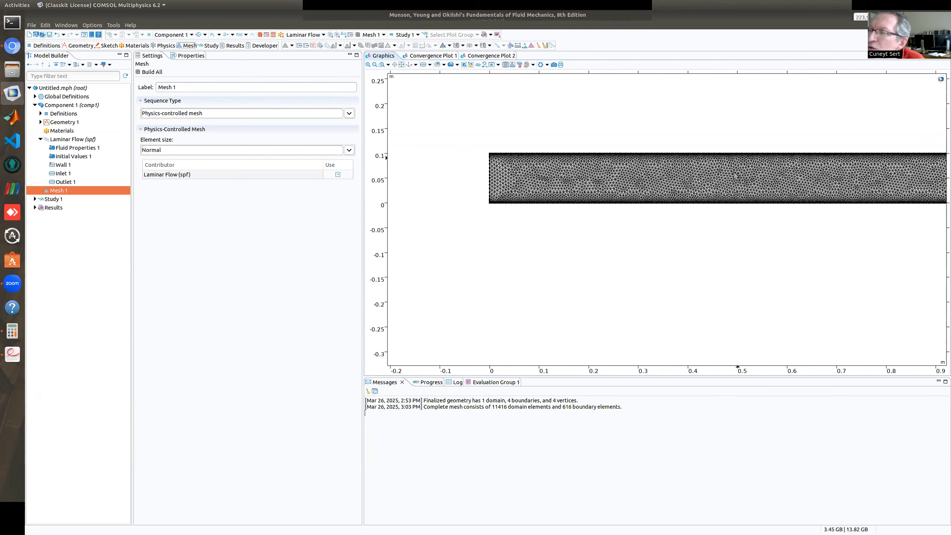
middle_click_drag(730, 189, 725, 142)
scroll(725, 142, "up", 3)
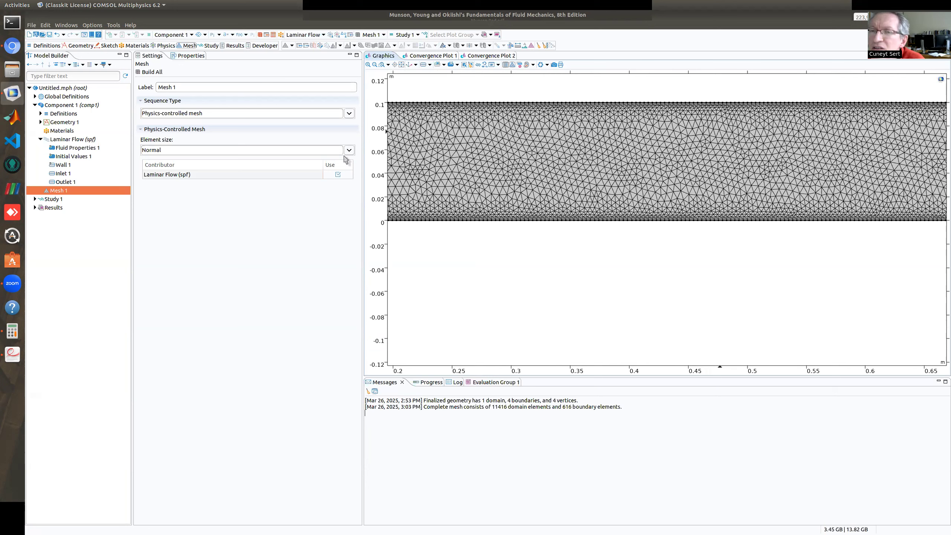
Add a Mapped operation to Mesh 1, apply it to the entire geometry and build the whole mesh.
right_click(63, 191)
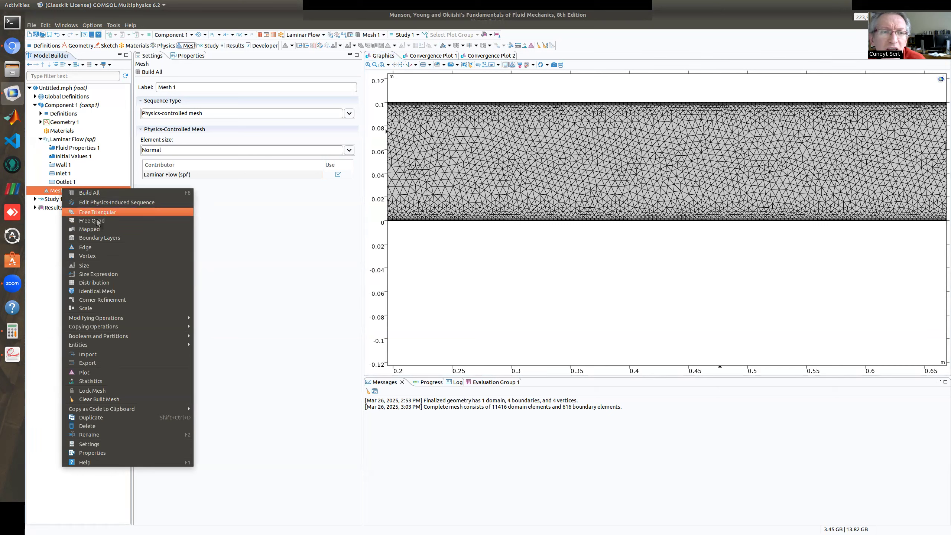
key("Escape")
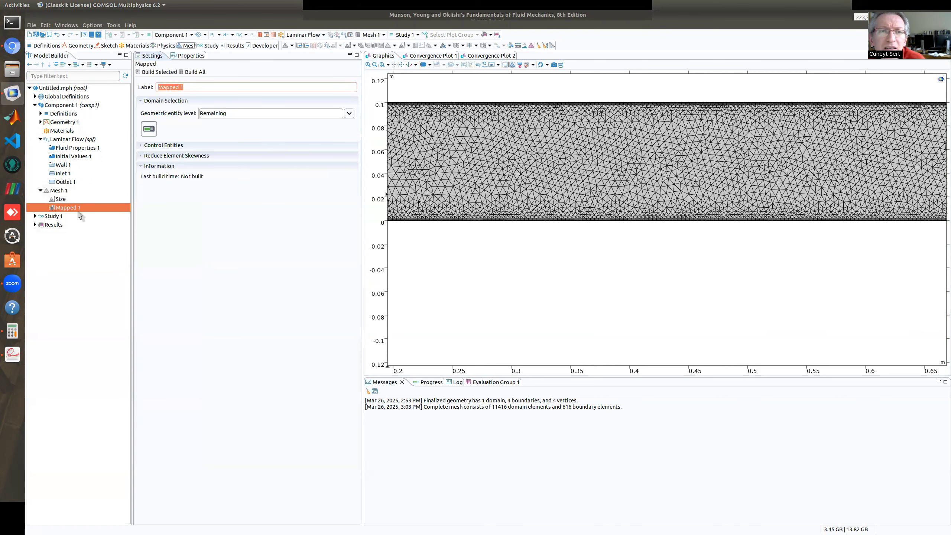
left_click(349, 113)
left_click(234, 129)
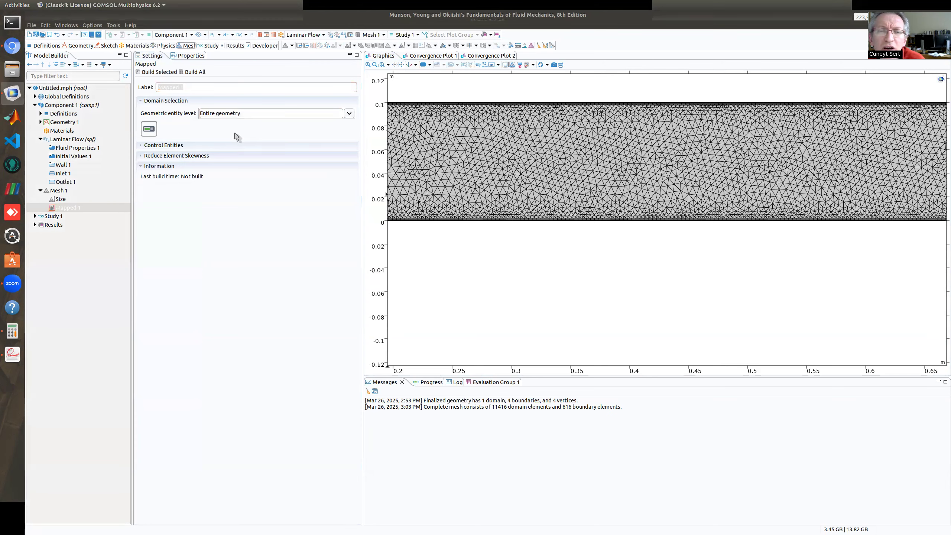
left_click(195, 72)
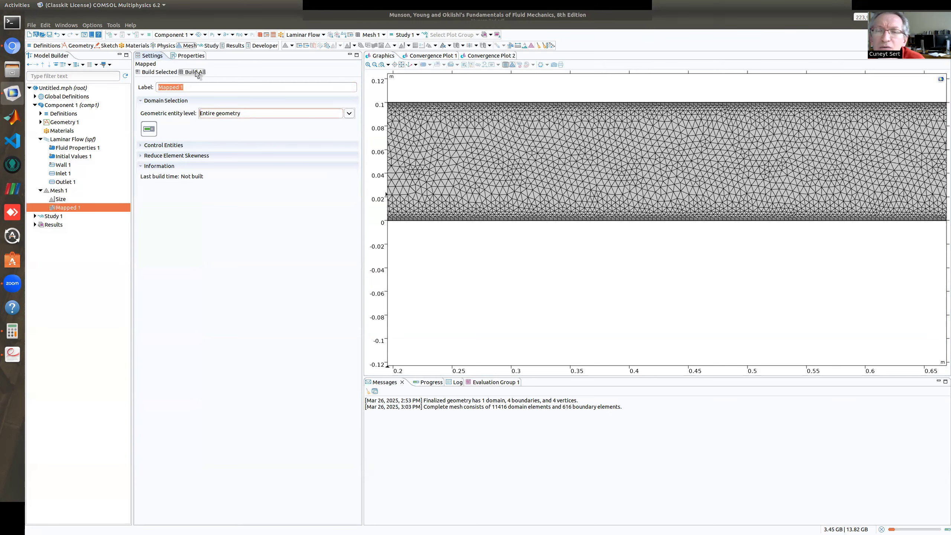
Inspect the structured quadrilateral mesh up close and over the full channel length.
scroll(565, 176, "down", 1)
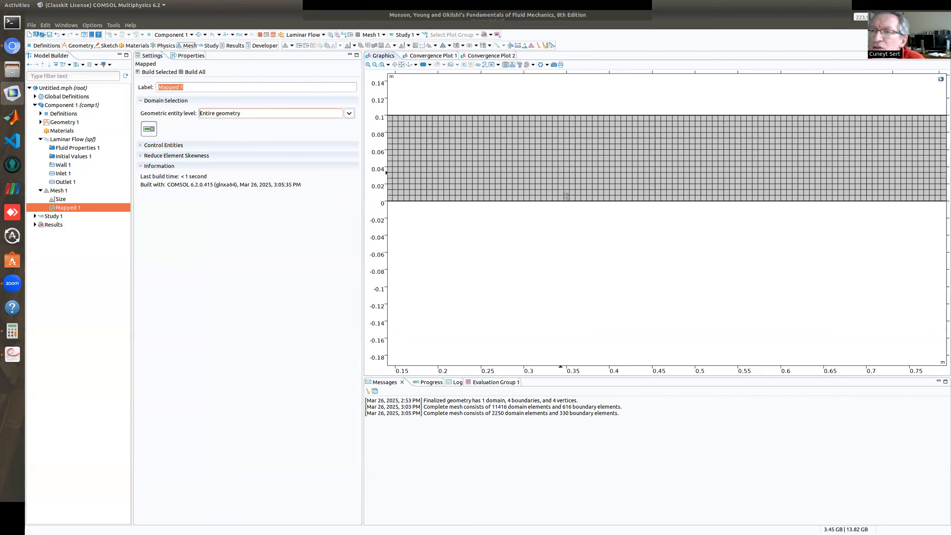
scroll(565, 195, "down", 1)
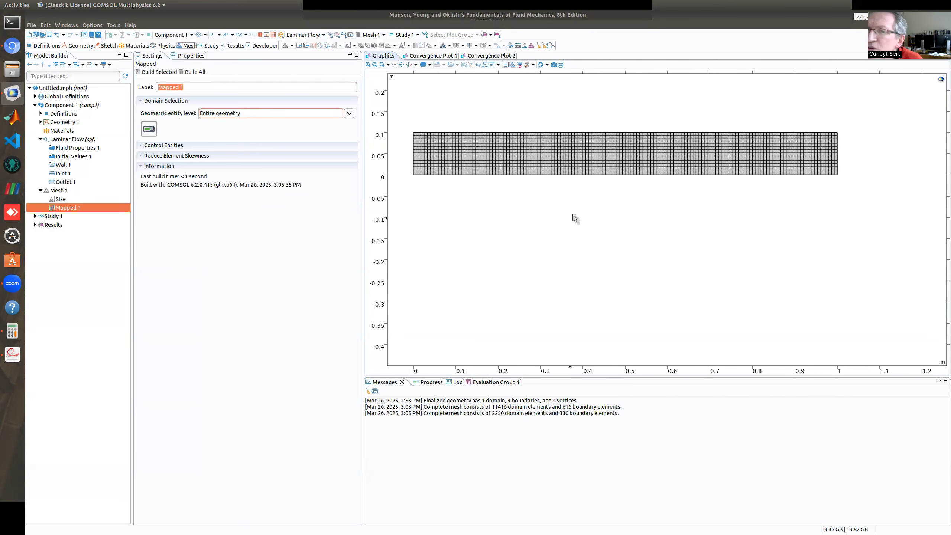
scroll(543, 137, "up", 1)
scroll(543, 118, "up", 1)
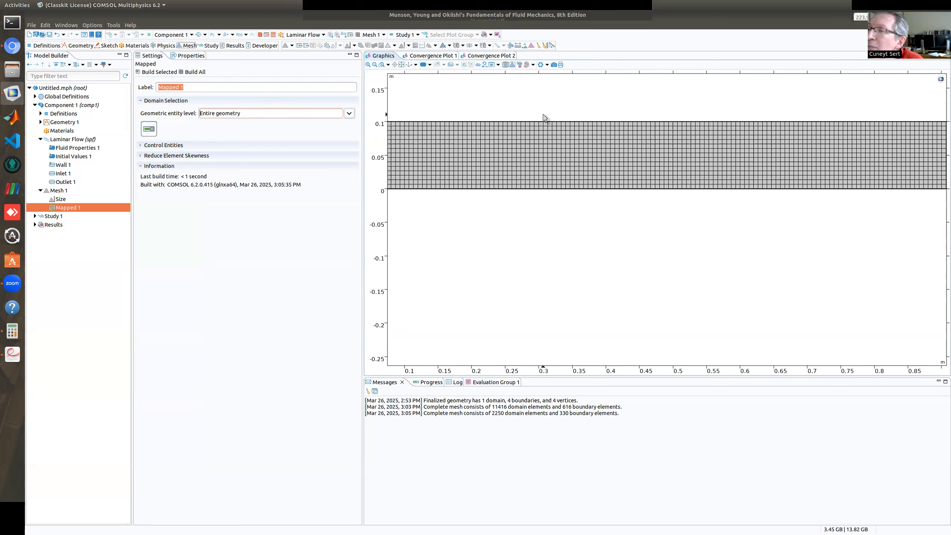
scroll(662, 170, "down", 1)
scroll(662, 174, "down", 1)
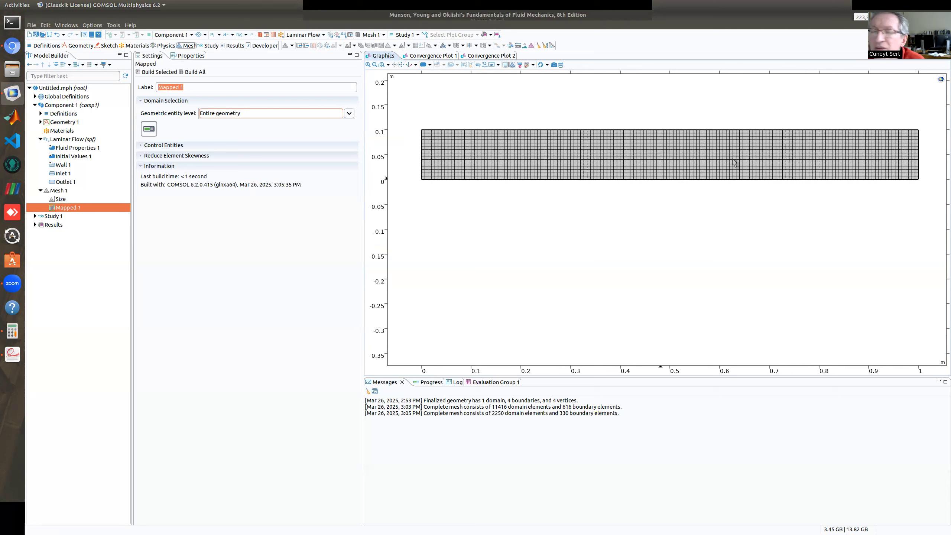
Add a Size node under Mapped 1 with a custom maximum element size of 0.01 m and build the whole mesh.
right_click(68, 212)
key("Escape")
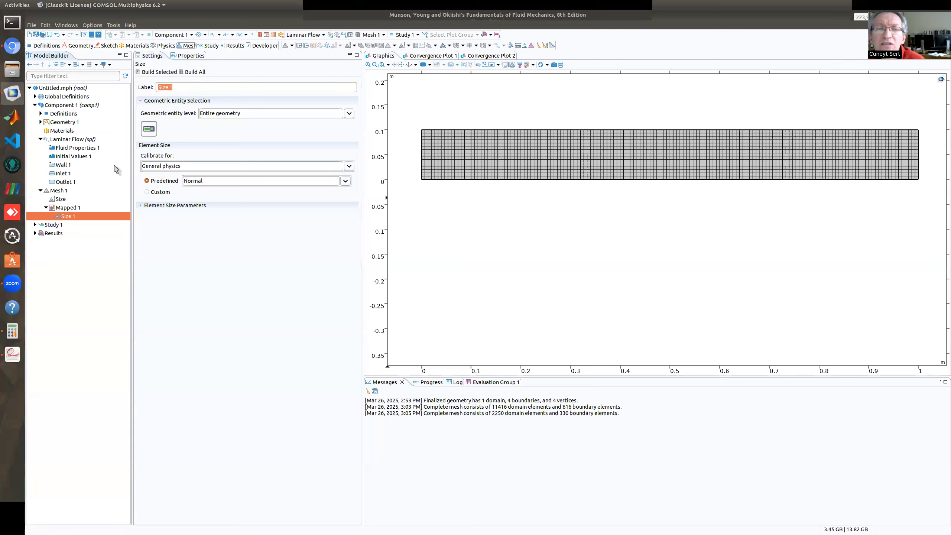
left_click(147, 192)
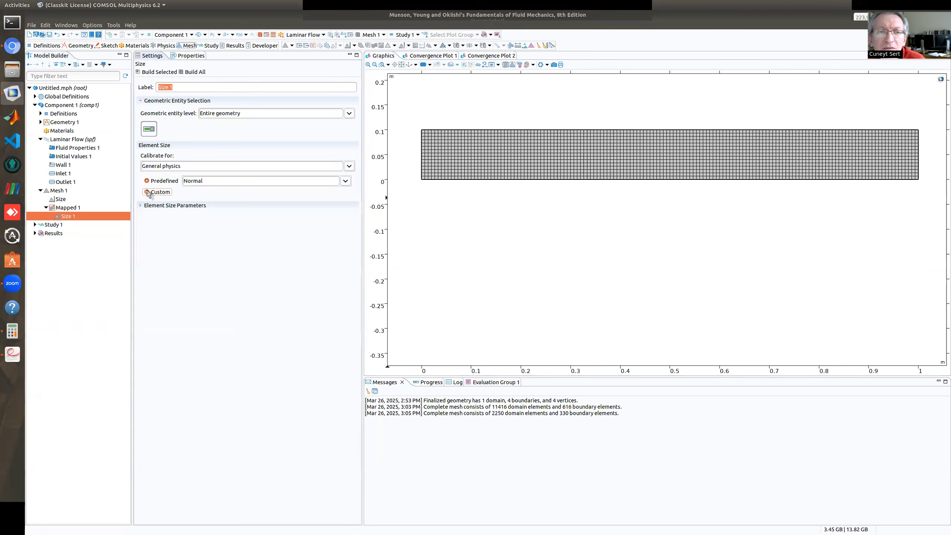
left_click(147, 217)
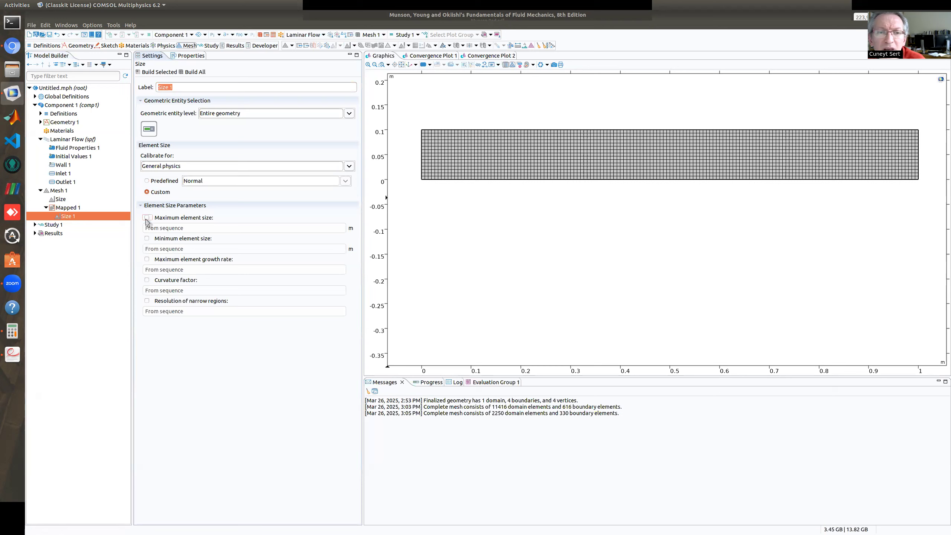
left_click_drag(168, 228, 136, 229)
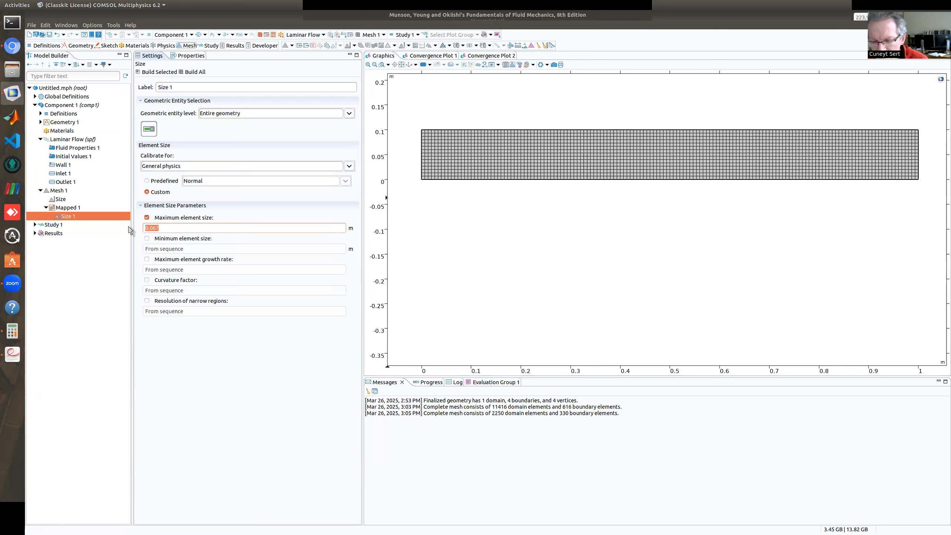
type("0.01")
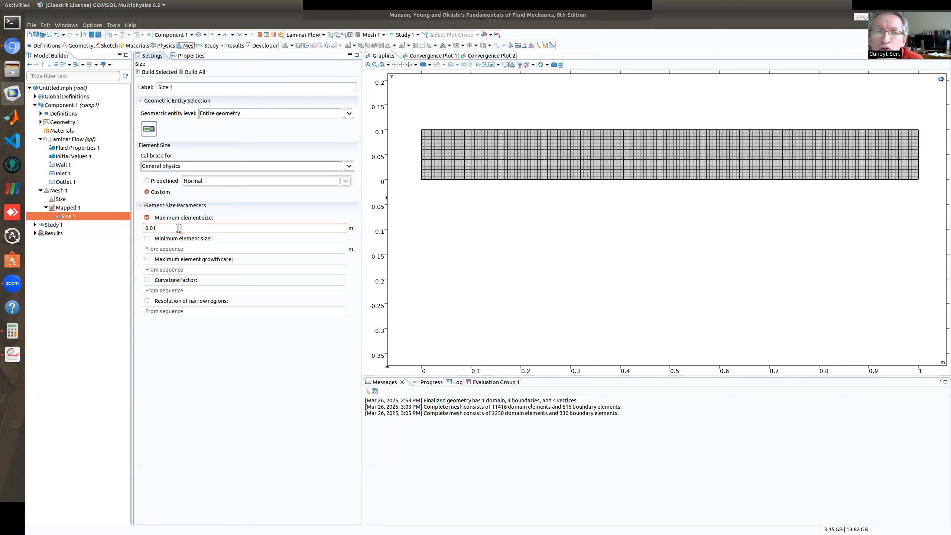
left_click(193, 73)
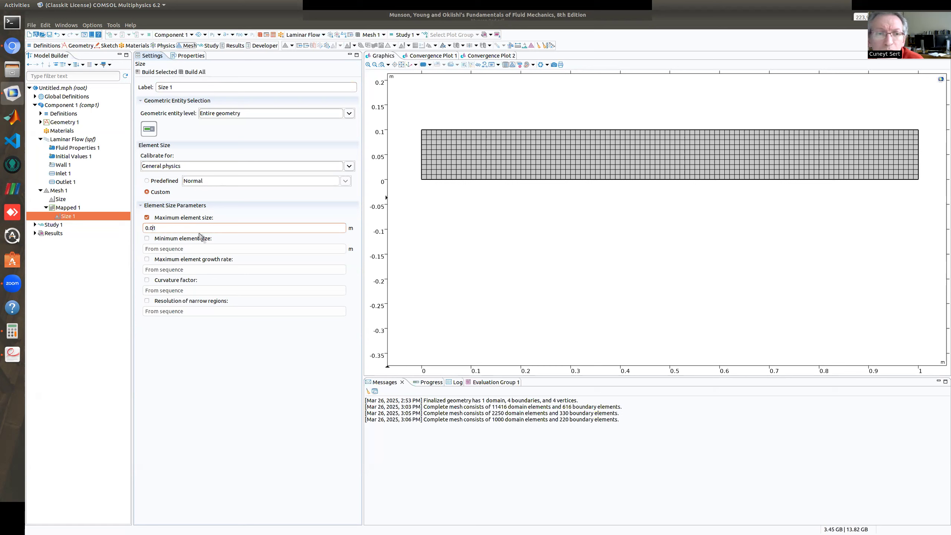
Set the maximum element size to 0.001 m, rebuild the mesh and view the elements up close.
type("0")
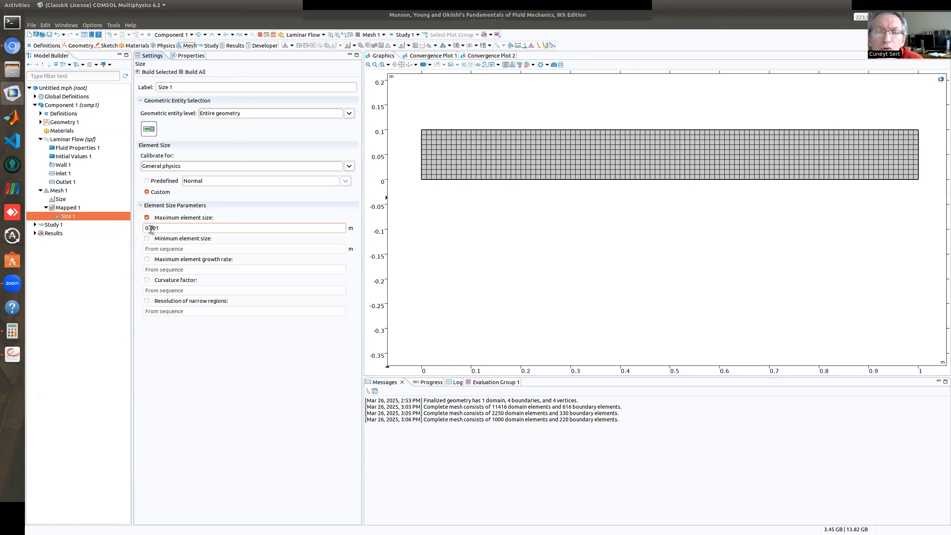
left_click(193, 72)
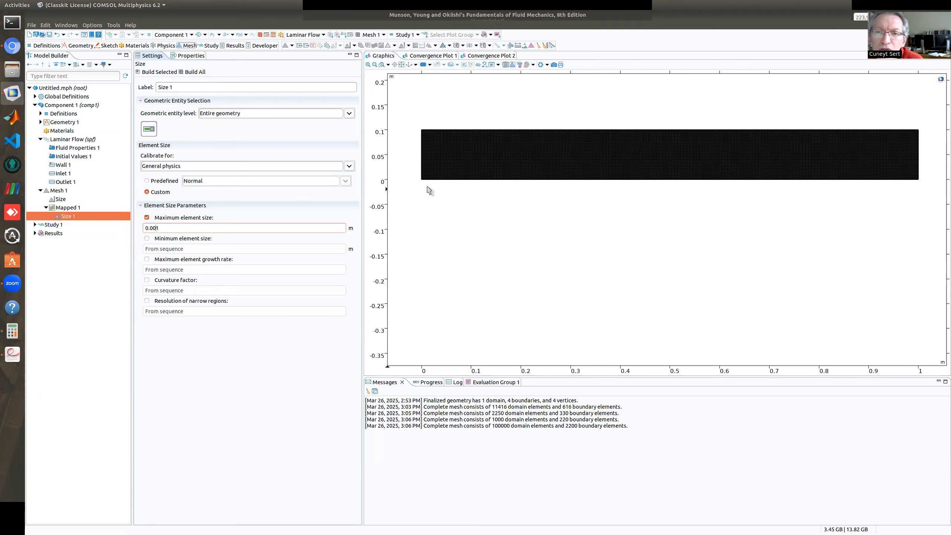
scroll(574, 181, "up", 5)
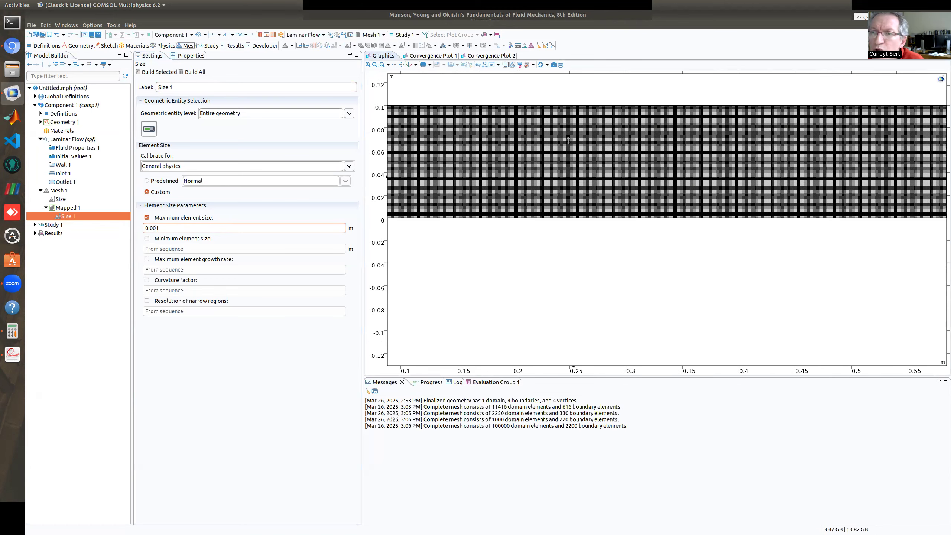
scroll(593, 182, "down", 5)
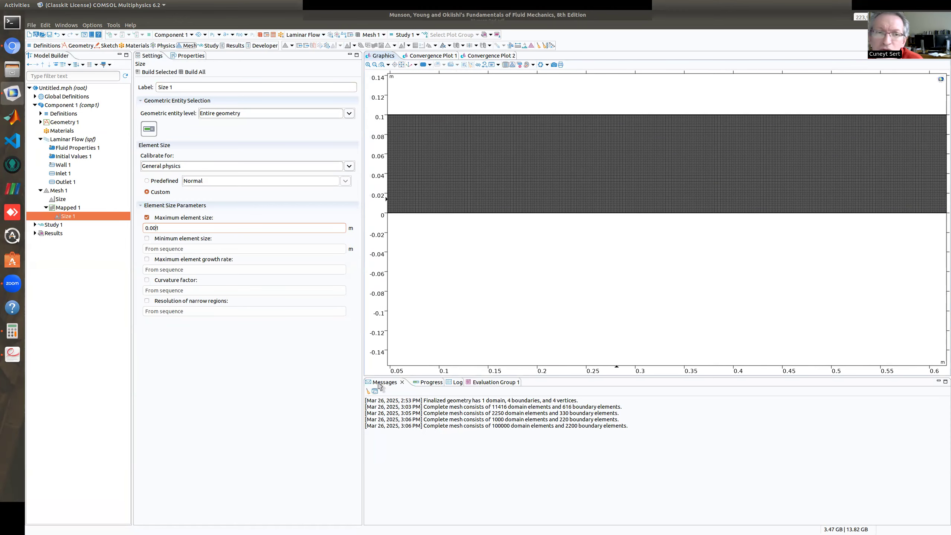
Set the maximum element size of the mapped mesh to 0.005 m and rebuild the mesh.
left_click_drag(156, 228, 164, 227)
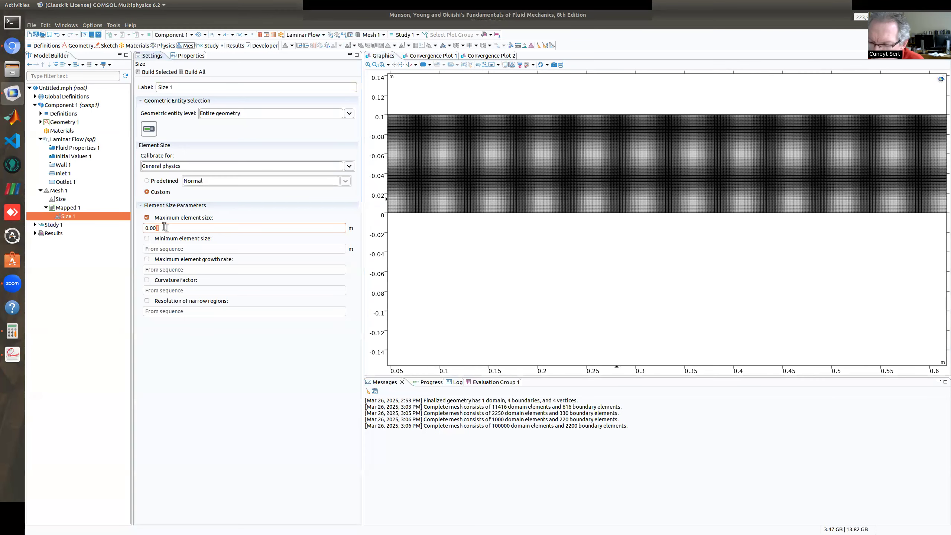
type("5")
left_click(198, 72)
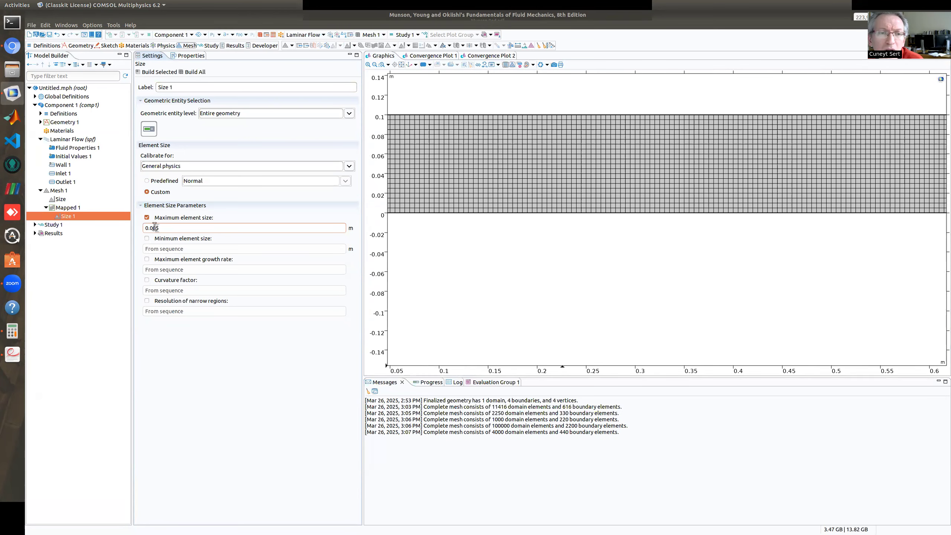
Refine the mapped mesh by setting its maximum element size to 0.0025 m and rebuild it.
type("2")
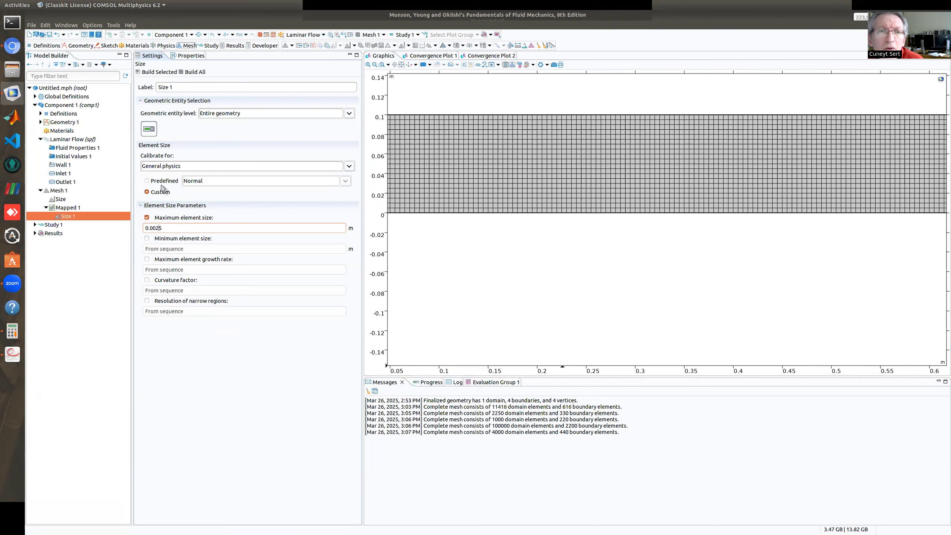
left_click(198, 72)
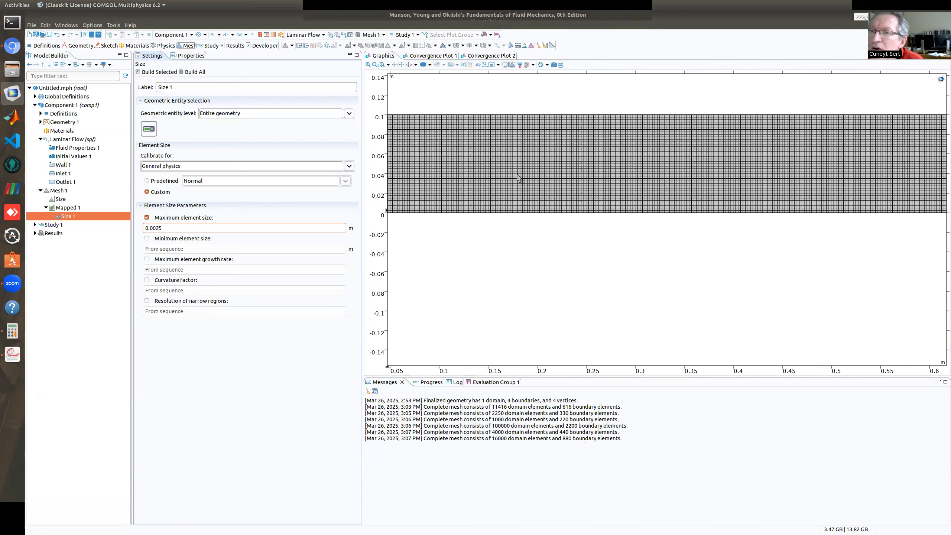
Examine the refined quadrilateral mesh over the full channel and up close near the lower wall, and check its reported number of domain elements.
scroll(537, 183, "down", 3)
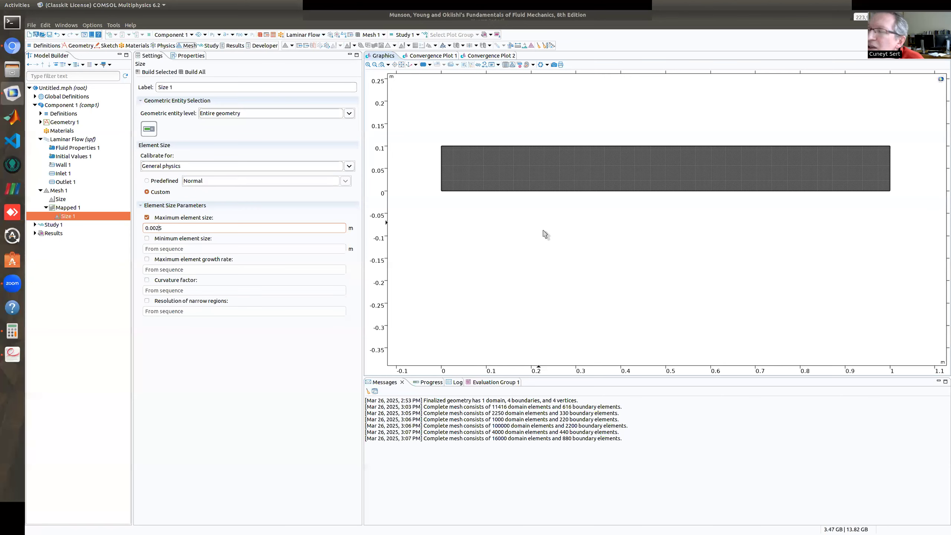
scroll(571, 141, "up", 1)
scroll(571, 142, "up", 4)
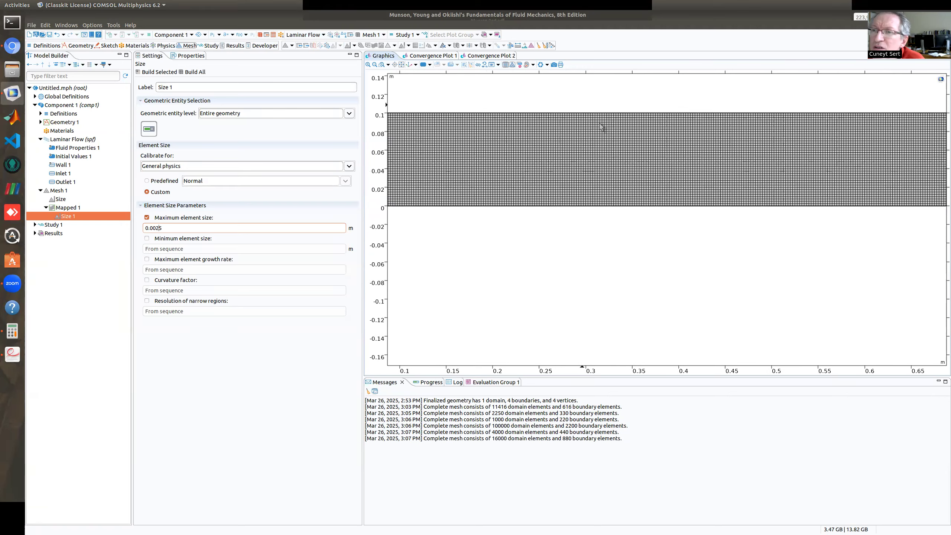
scroll(616, 165, "up", 2)
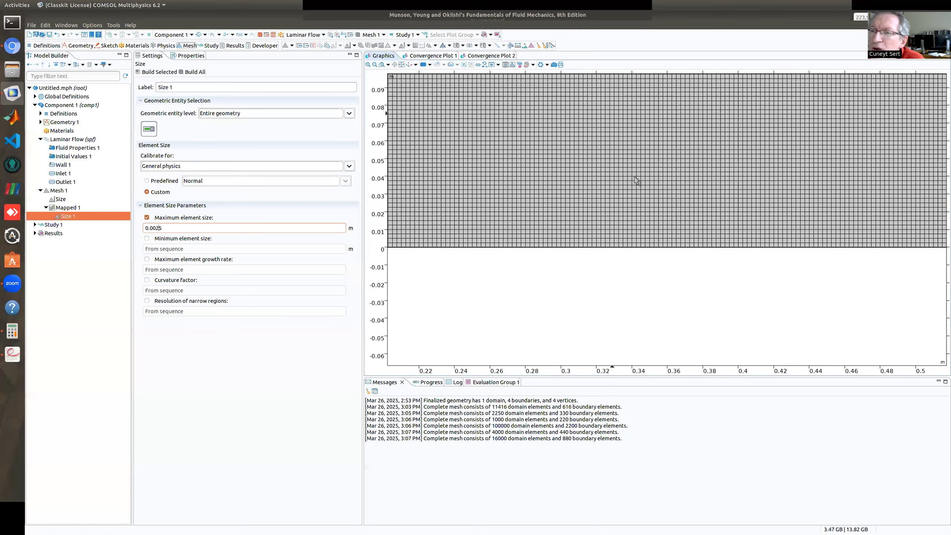
scroll(636, 181, "up", 2)
scroll(634, 212, "down", 3)
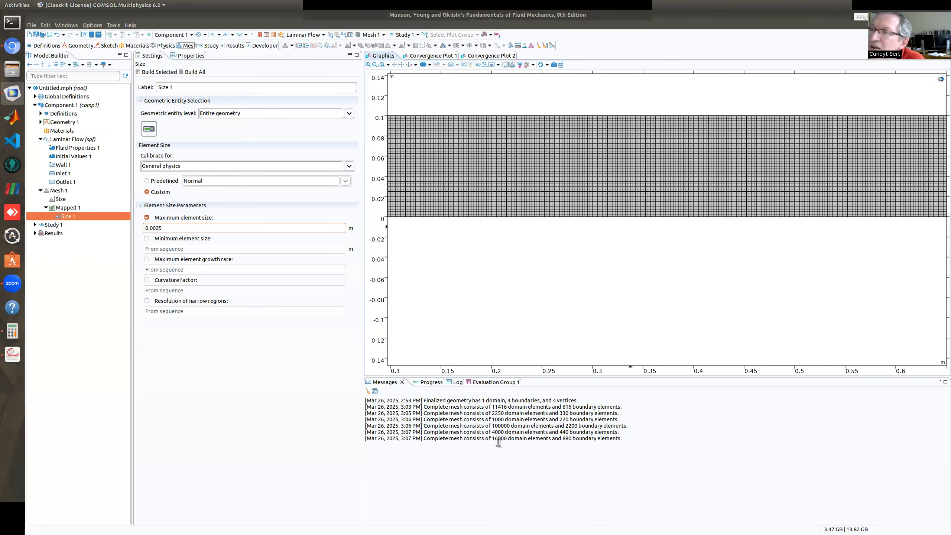
left_click_drag(492, 438, 507, 438)
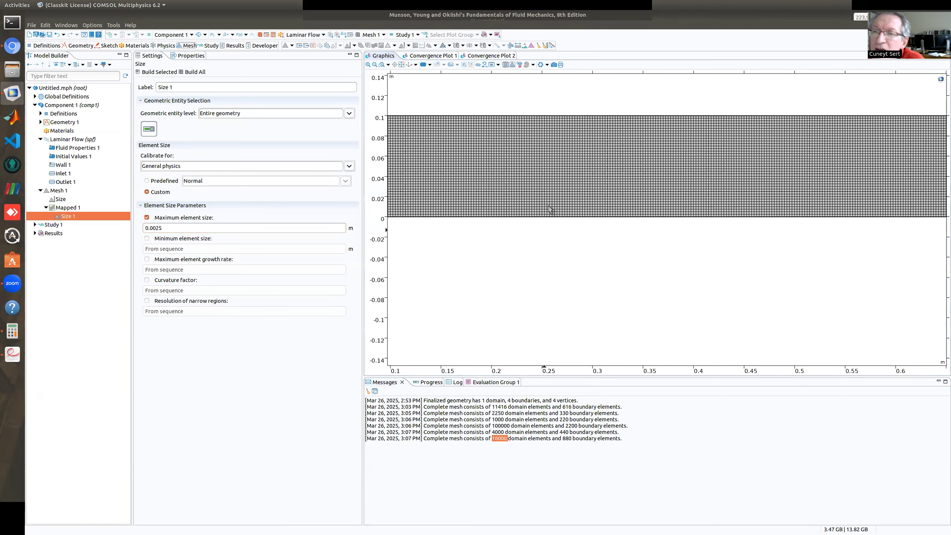
scroll(555, 213, "up", 4)
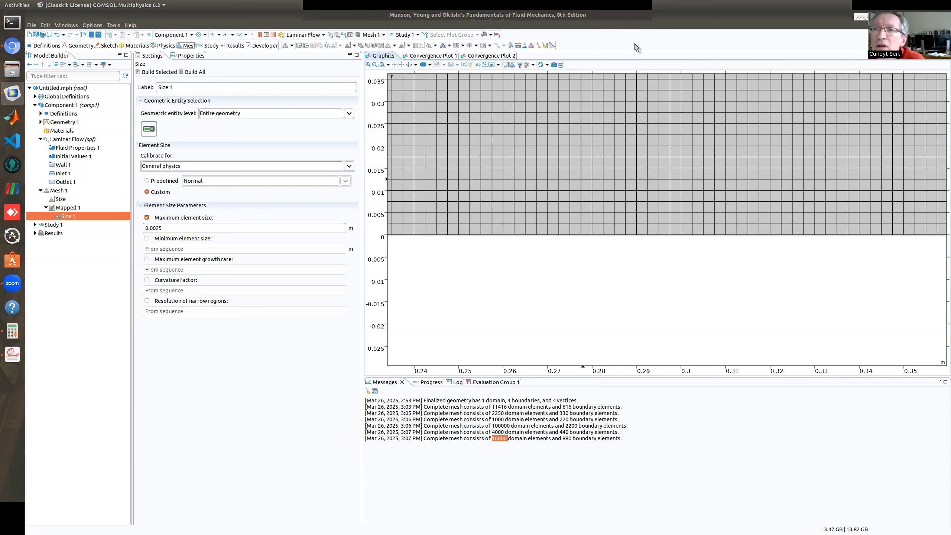
left_click(621, 18)
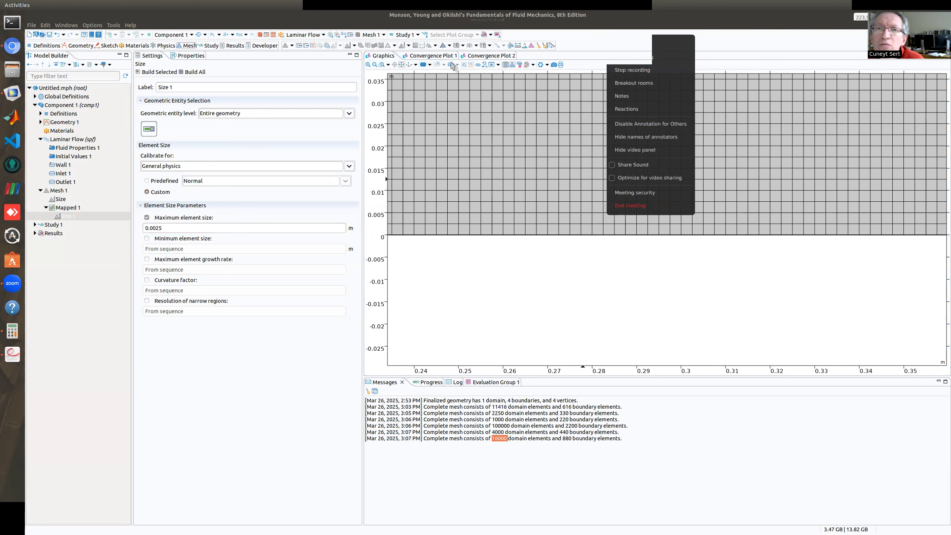
left_click(588, 249)
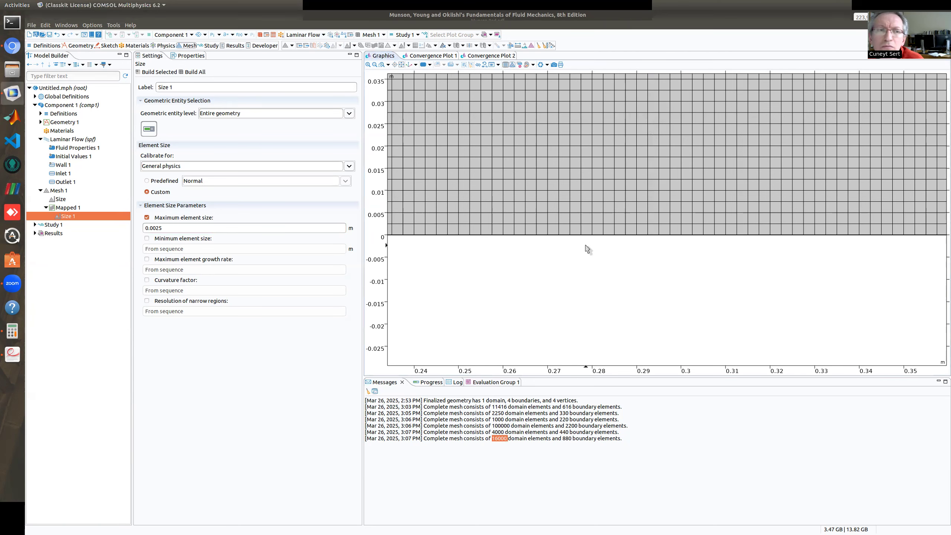
left_click(621, 20)
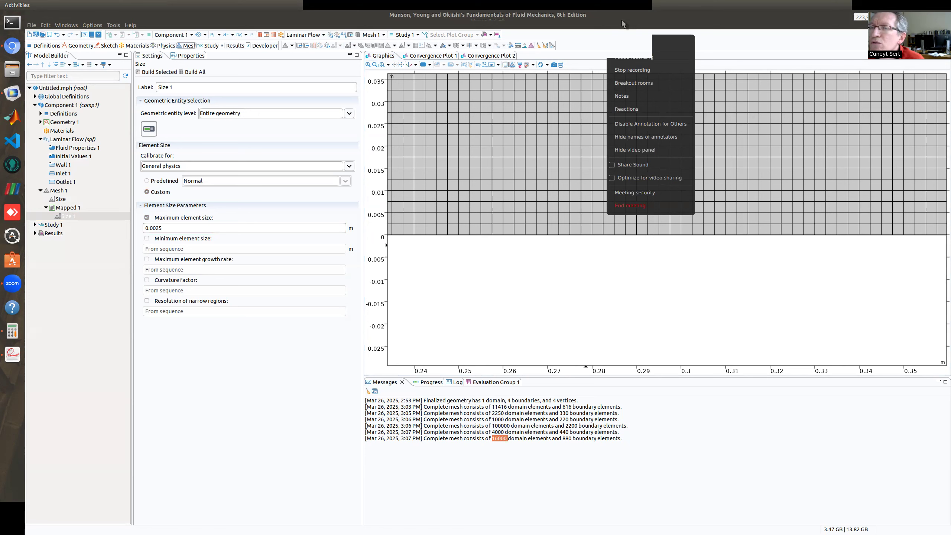
left_click(730, 44)
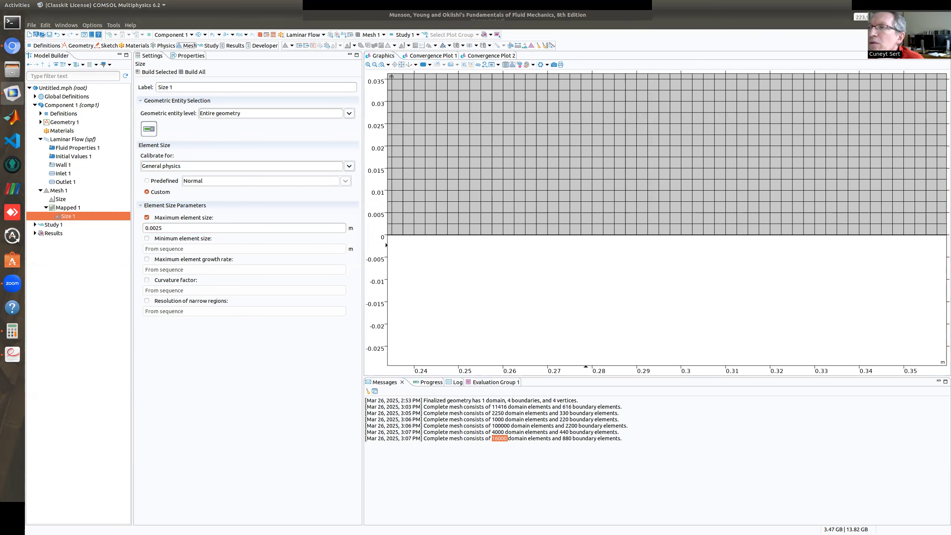